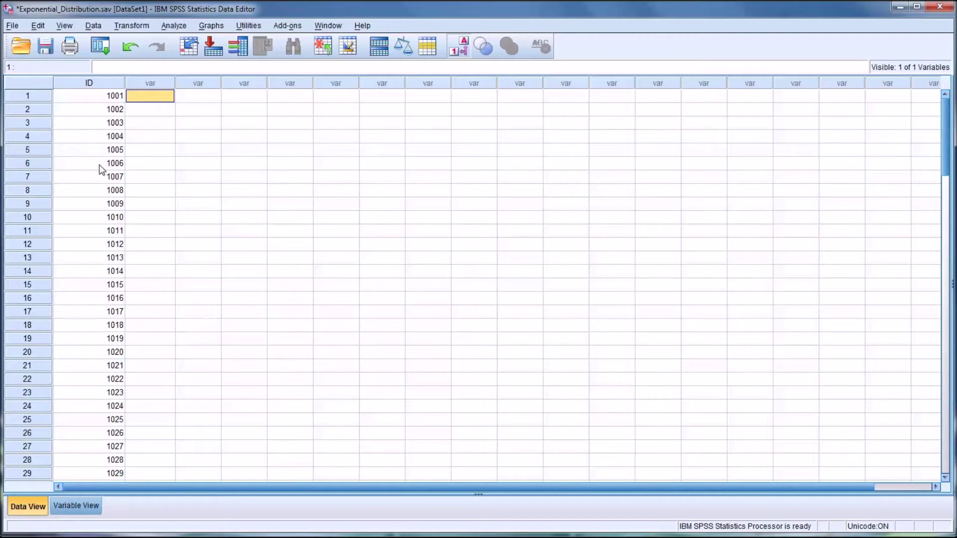
- Select the ID column, scroll through the data, then clear the selection
{"action": "left_click", "coordinate": [81, 84]}
{"action": "scroll", "coordinate": [90, 128], "scroll_direction": "down", "scroll_amount": 10}
{"action": "scroll", "coordinate": [90, 131], "scroll_direction": "down", "scroll_amount": 16}
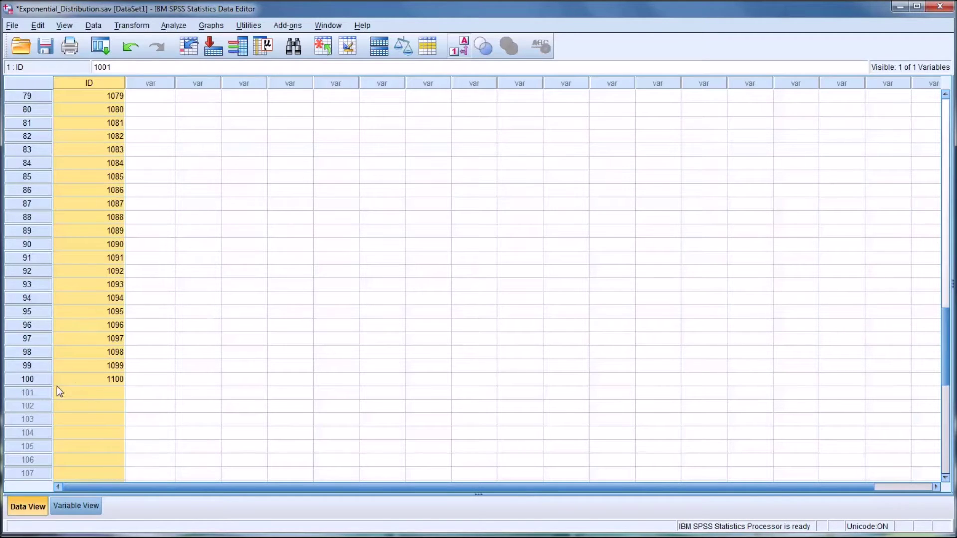
{"action": "scroll", "coordinate": [83, 376], "scroll_direction": "up", "scroll_amount": 19}
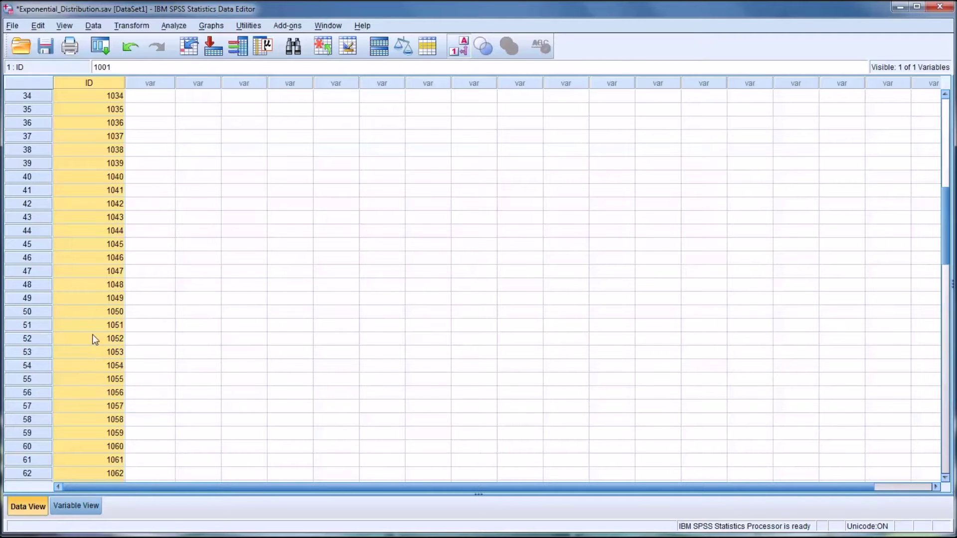
{"action": "scroll", "coordinate": [95, 337], "scroll_direction": "up", "scroll_amount": 7}
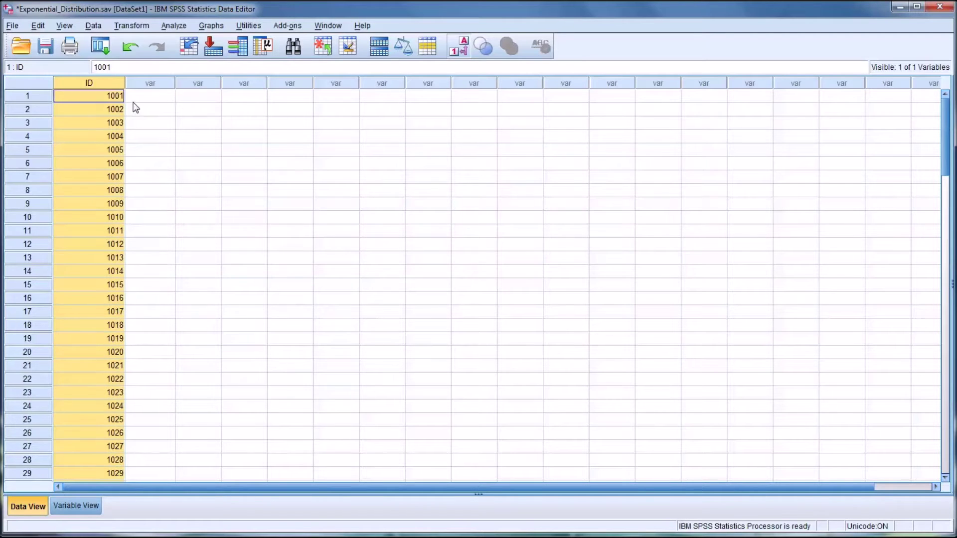
{"action": "left_click", "coordinate": [150, 98]}
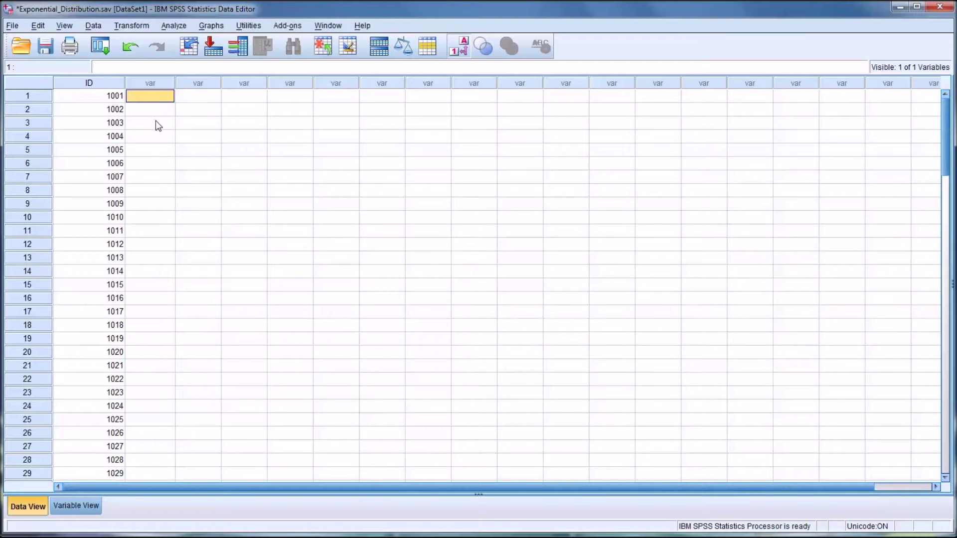
- Compute a new variable exp as RV.EXP(1) from the Random Numbers functions
{"action": "left_click", "coordinate": [128, 28]}
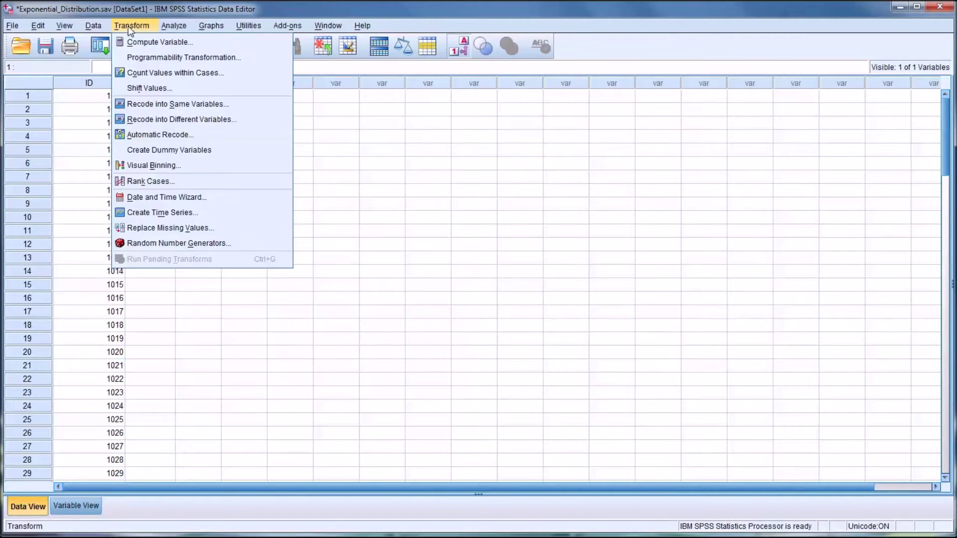
{"action": "left_click", "coordinate": [155, 44]}
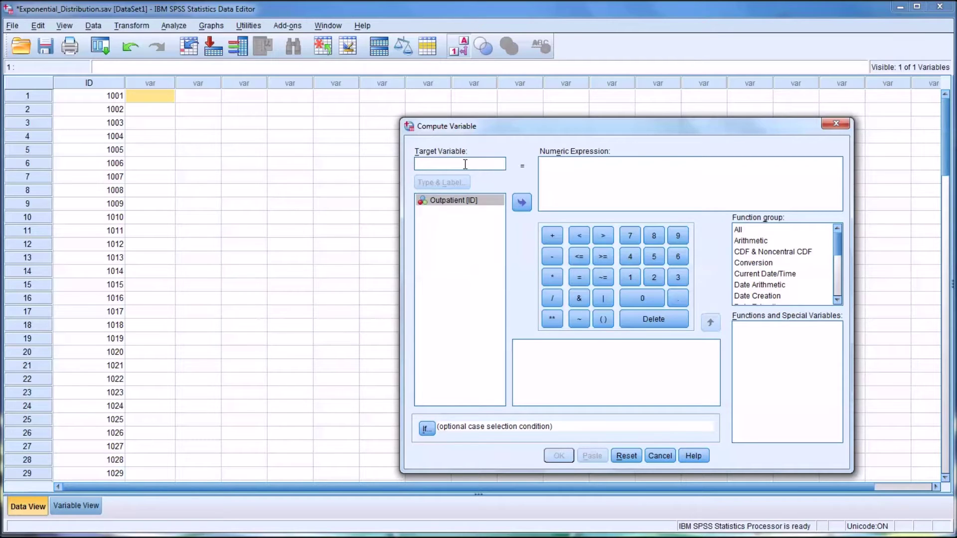
{"action": "type", "text": "exp"}
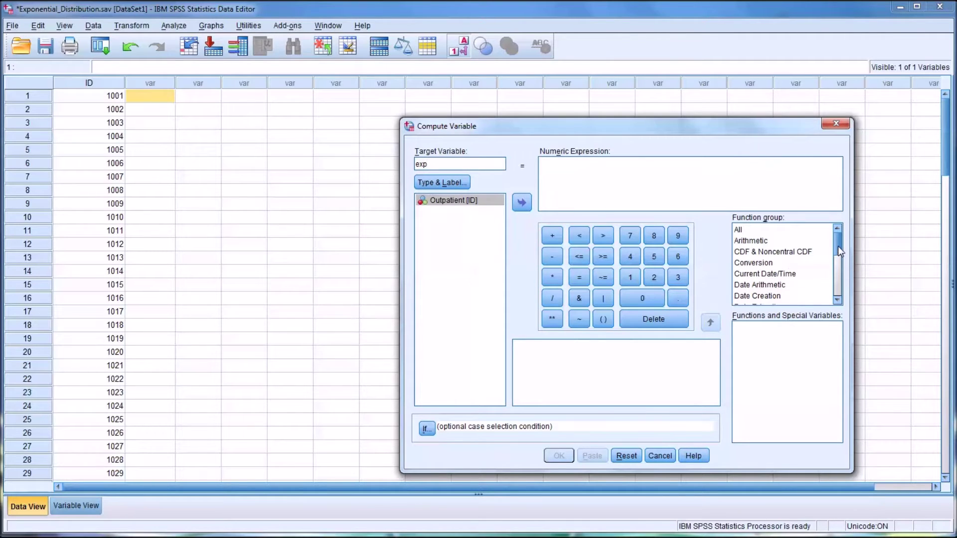
{"action": "left_click_drag", "start_coordinate": [838, 246], "coordinate": [840, 274]}
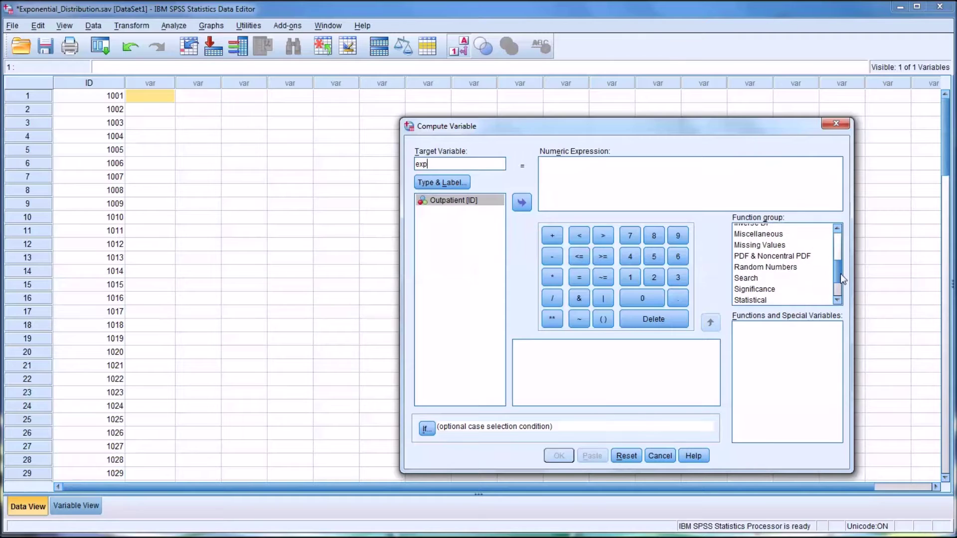
{"action": "left_click", "coordinate": [792, 269]}
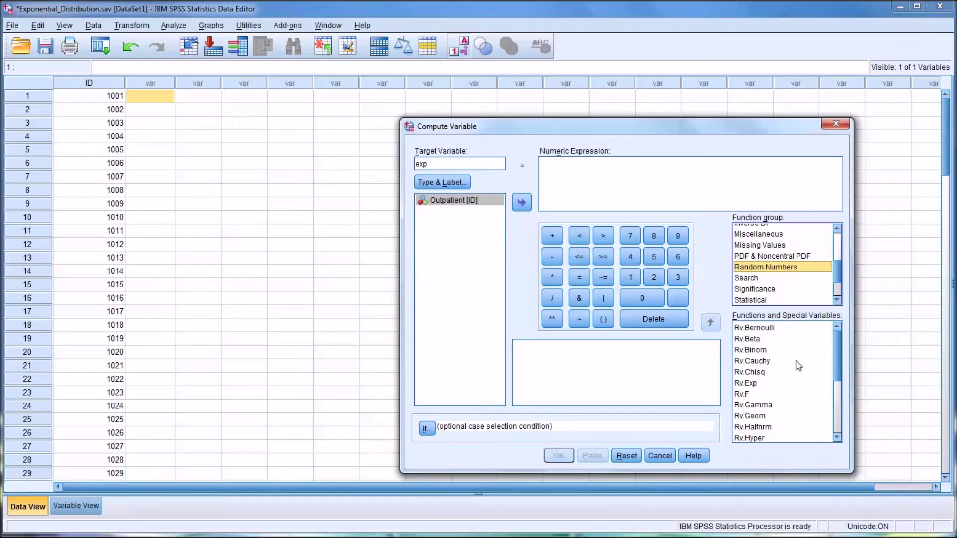
{"action": "left_click_drag", "start_coordinate": [840, 359], "coordinate": [838, 394]}
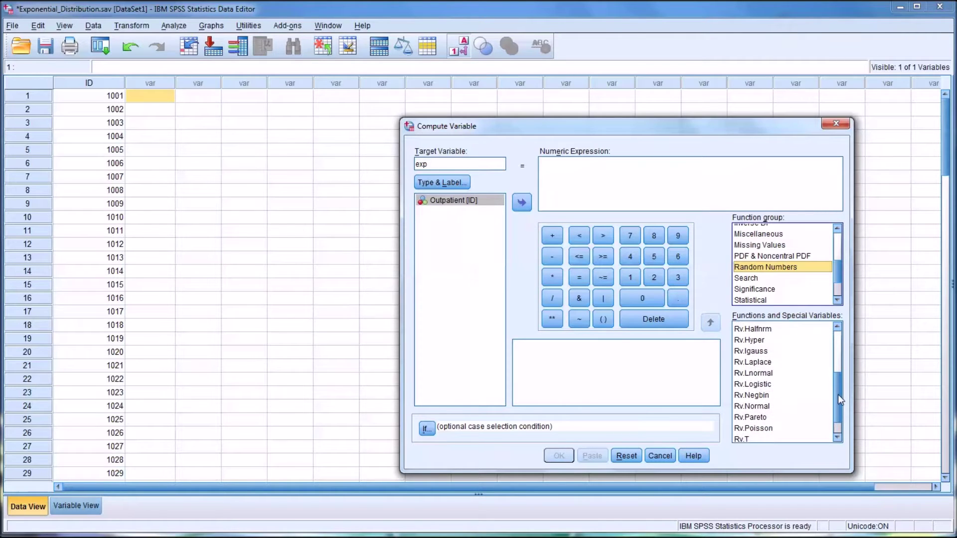
{"action": "left_click", "coordinate": [768, 406]}
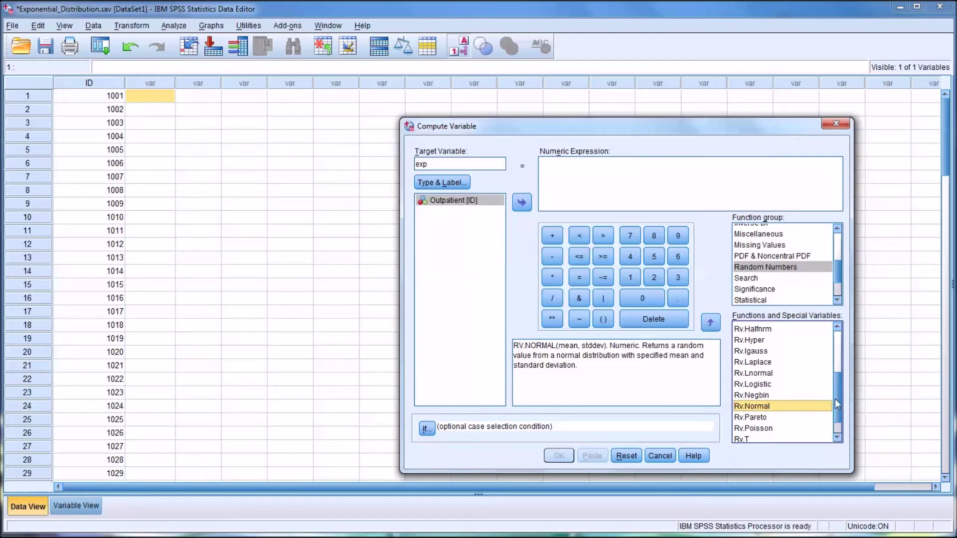
{"action": "left_click_drag", "start_coordinate": [837, 400], "coordinate": [830, 360]}
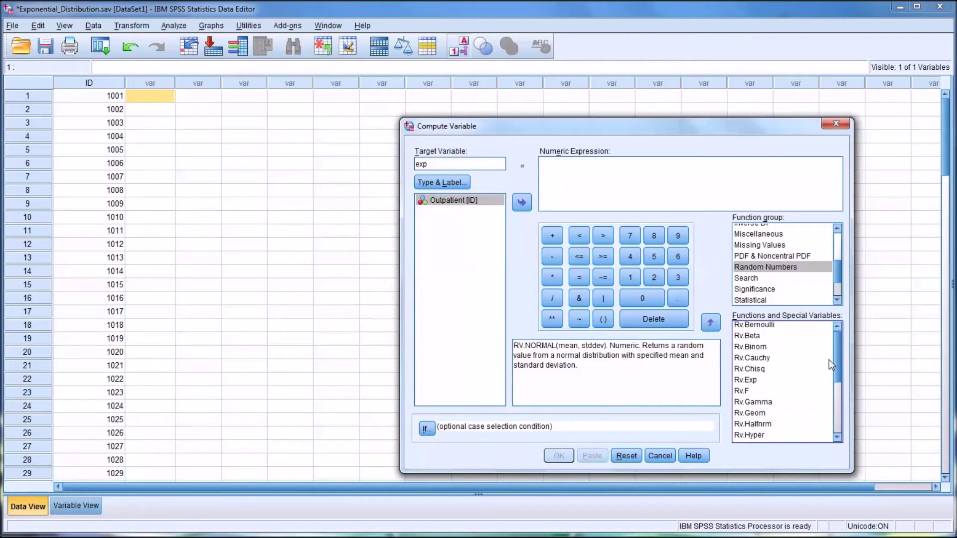
{"action": "left_click", "coordinate": [758, 380]}
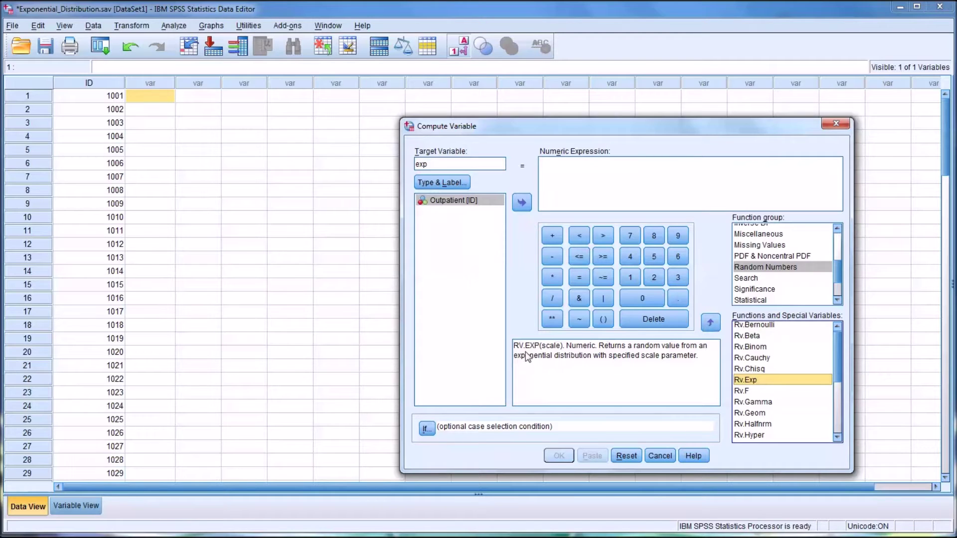
{"action": "double_click", "coordinate": [748, 380]}
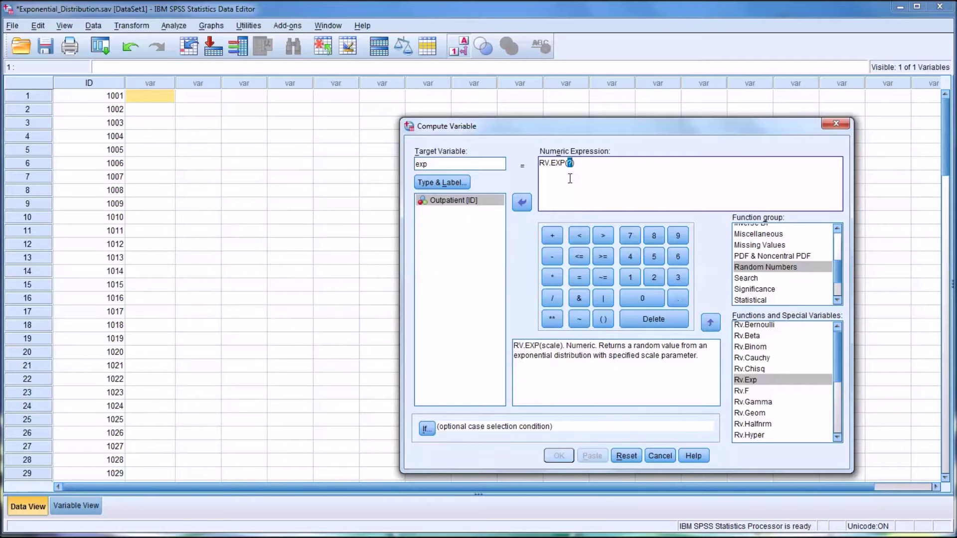
{"action": "type", "text": "1"}
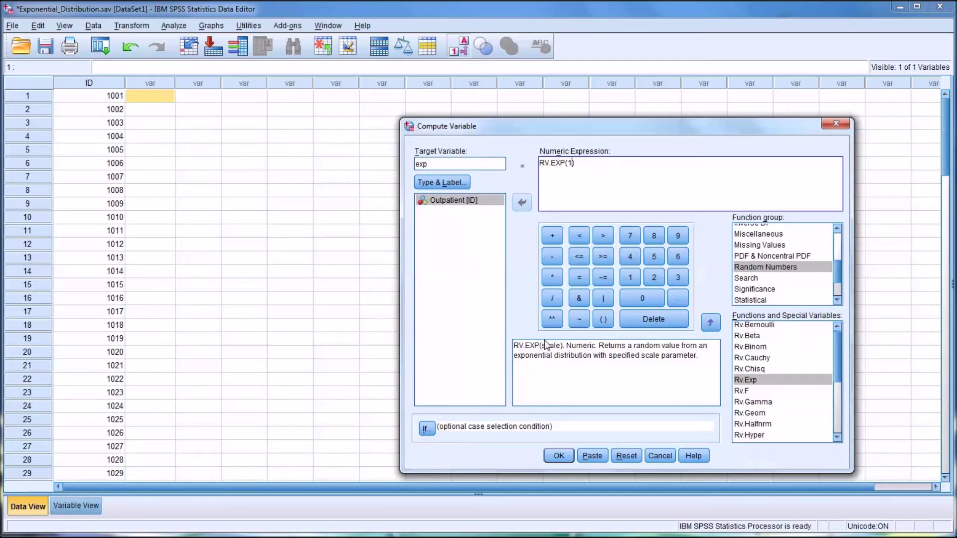
{"action": "left_click", "coordinate": [560, 456]}
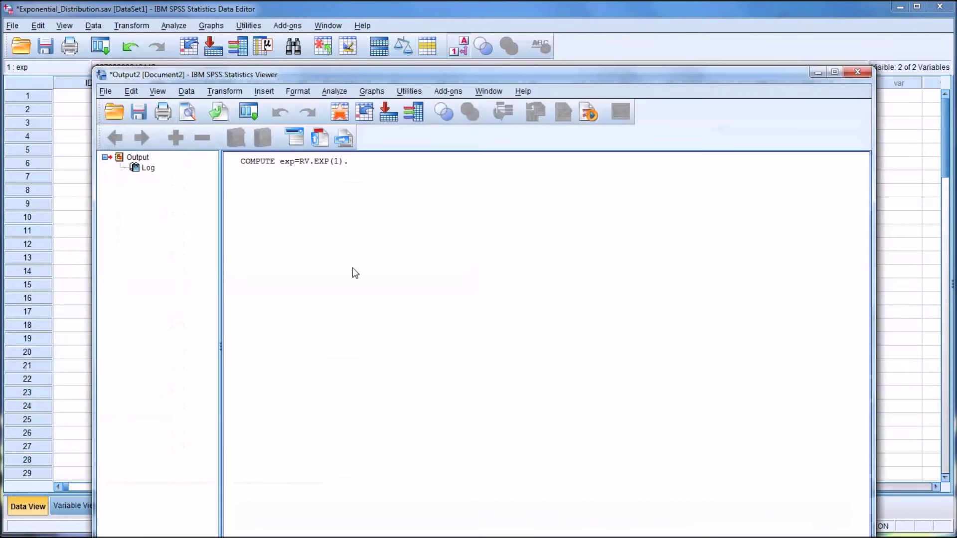
- Scroll through the exp column in the data editor, showing values like .83, 1.15 and 4.62
{"action": "left_click", "coordinate": [441, 11]}
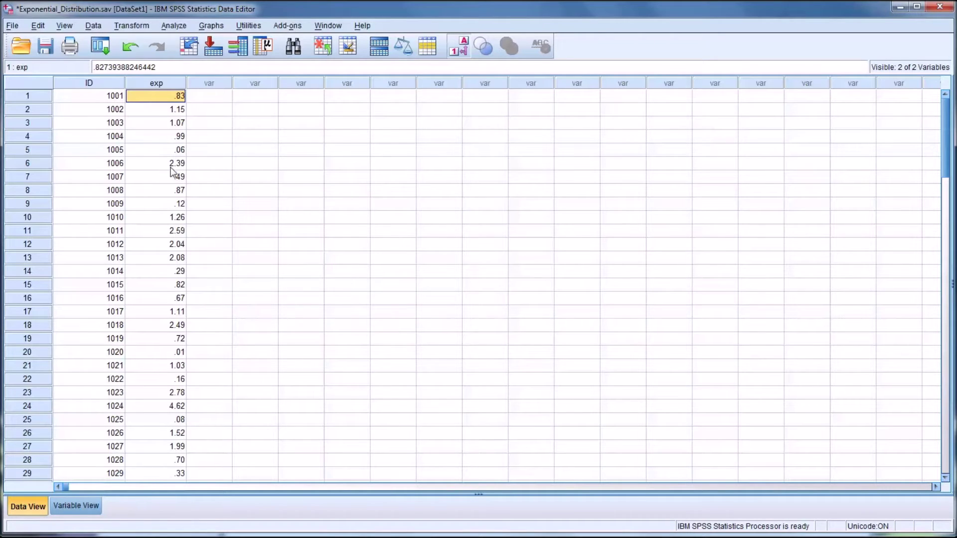
{"action": "scroll", "coordinate": [168, 160], "scroll_direction": "down", "scroll_amount": 4}
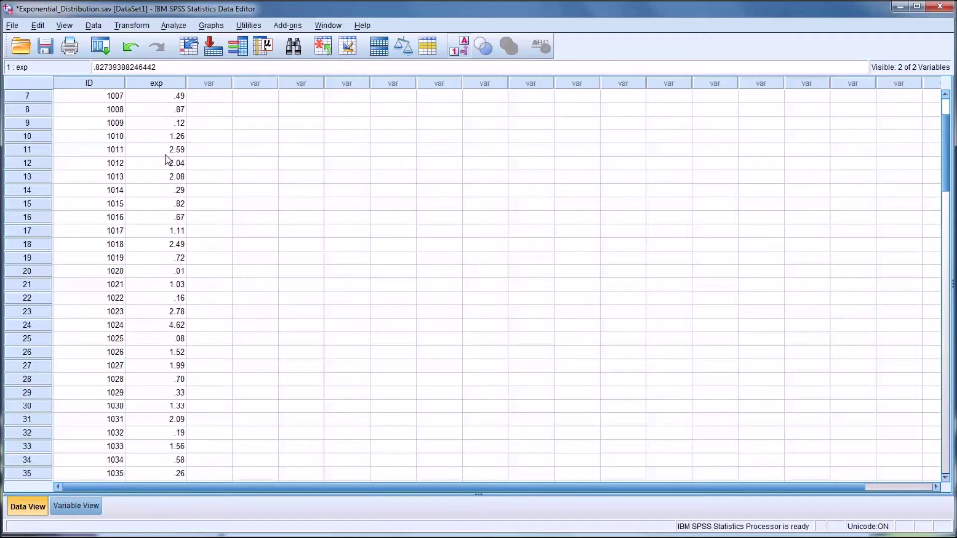
{"action": "scroll", "coordinate": [168, 160], "scroll_direction": "down", "scroll_amount": 5}
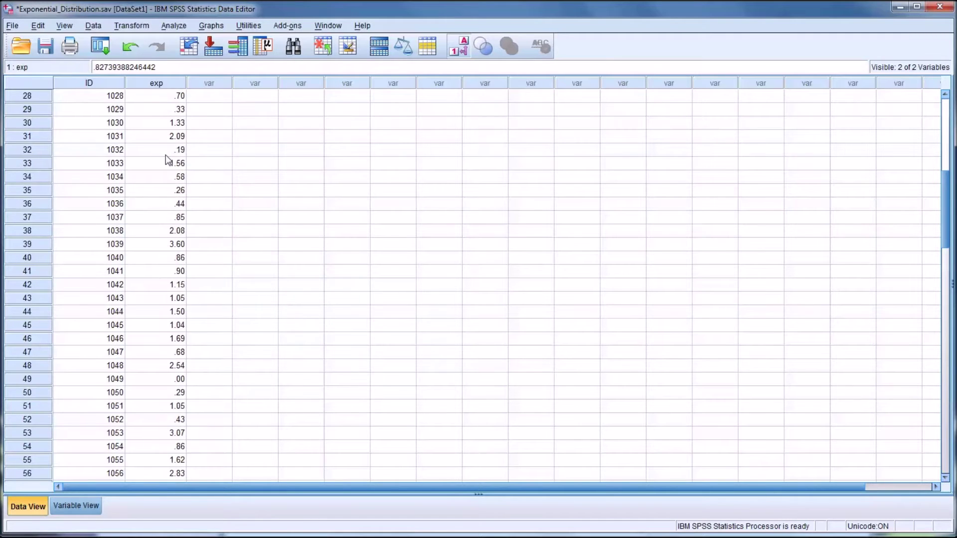
{"action": "scroll", "coordinate": [168, 160], "scroll_direction": "down", "scroll_amount": 6}
{"action": "scroll", "coordinate": [168, 160], "scroll_direction": "down", "scroll_amount": 5}
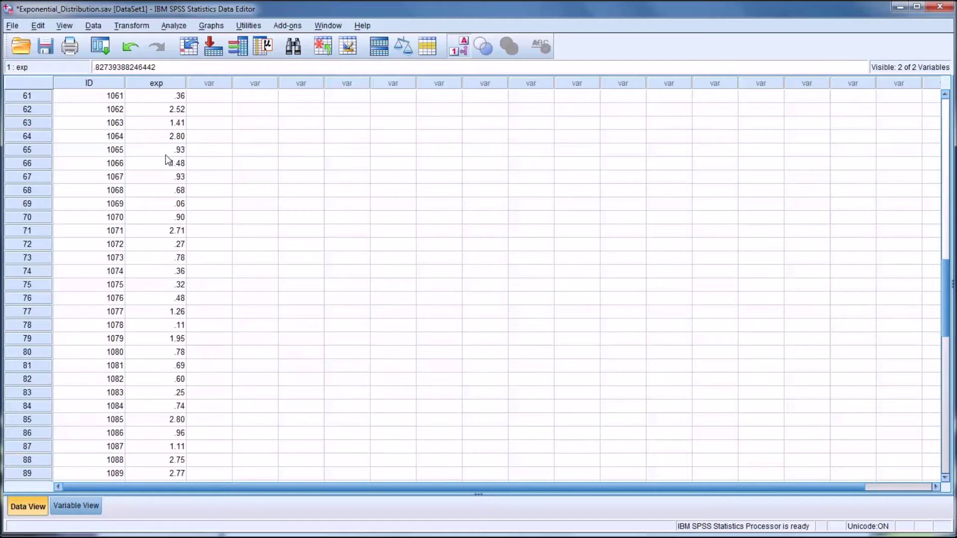
{"action": "scroll", "coordinate": [168, 160], "scroll_direction": "up", "scroll_amount": 11}
{"action": "scroll", "coordinate": [168, 160], "scroll_direction": "up", "scroll_amount": 9}
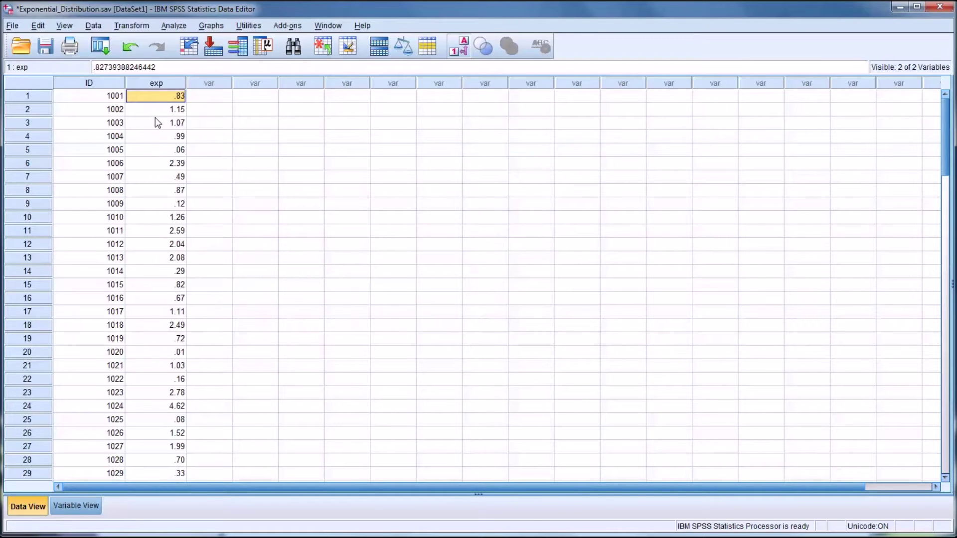
- Set up a one-sample K-S test on exp with Exponential as the test distribution
{"action": "left_click", "coordinate": [173, 28]}
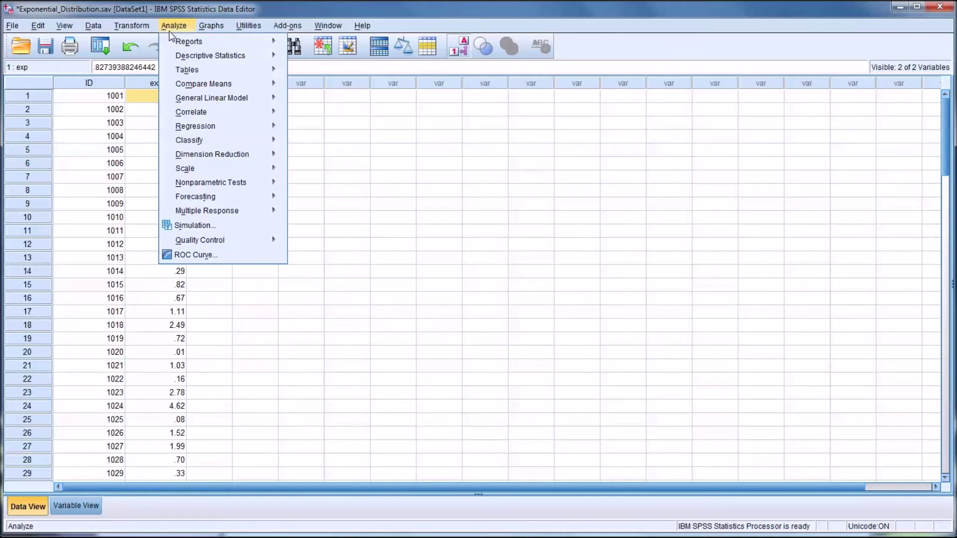
{"action": "mouse_move", "coordinate": [225, 186]}
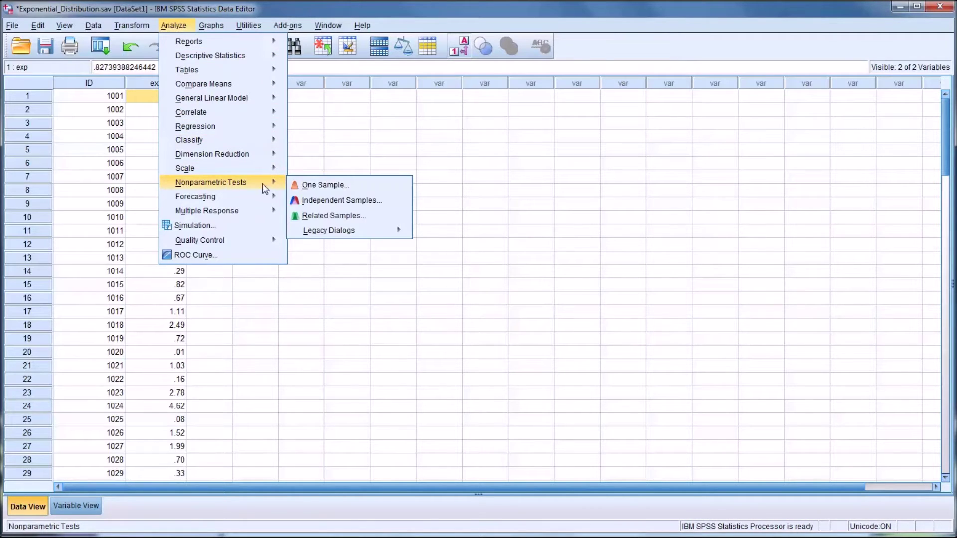
{"action": "mouse_move", "coordinate": [342, 229]}
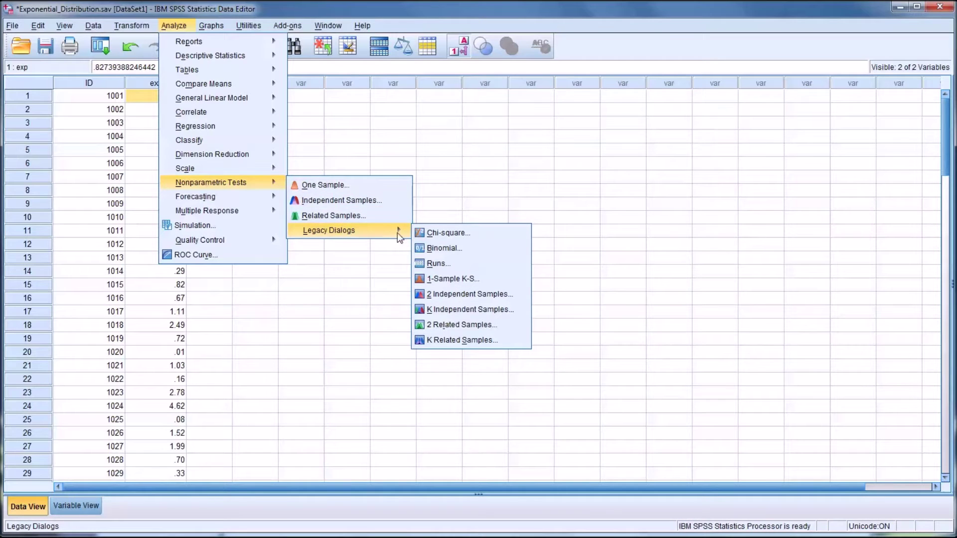
{"action": "left_click", "coordinate": [454, 279]}
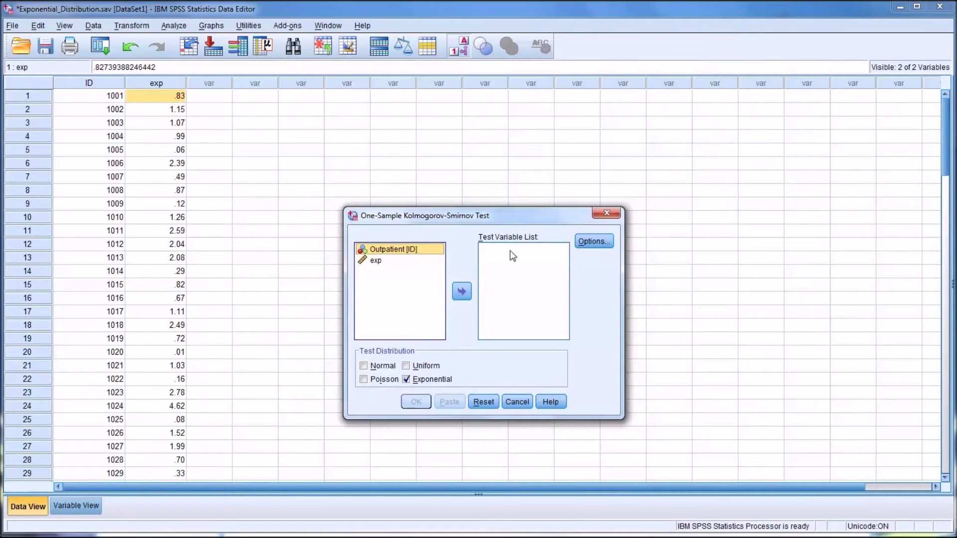
{"action": "left_click", "coordinate": [391, 263]}
{"action": "left_click", "coordinate": [457, 293]}
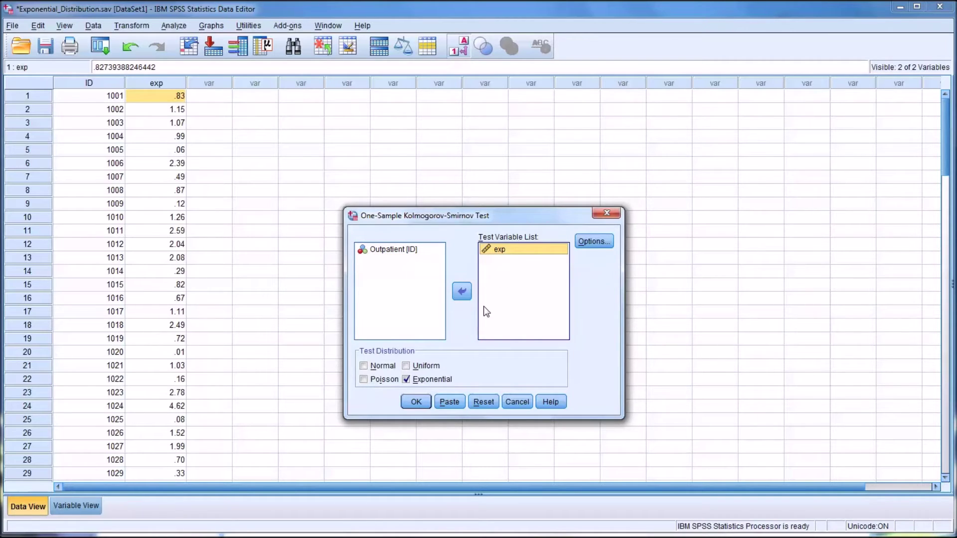
{"action": "left_click", "coordinate": [407, 379]}
{"action": "left_click", "coordinate": [364, 366]}
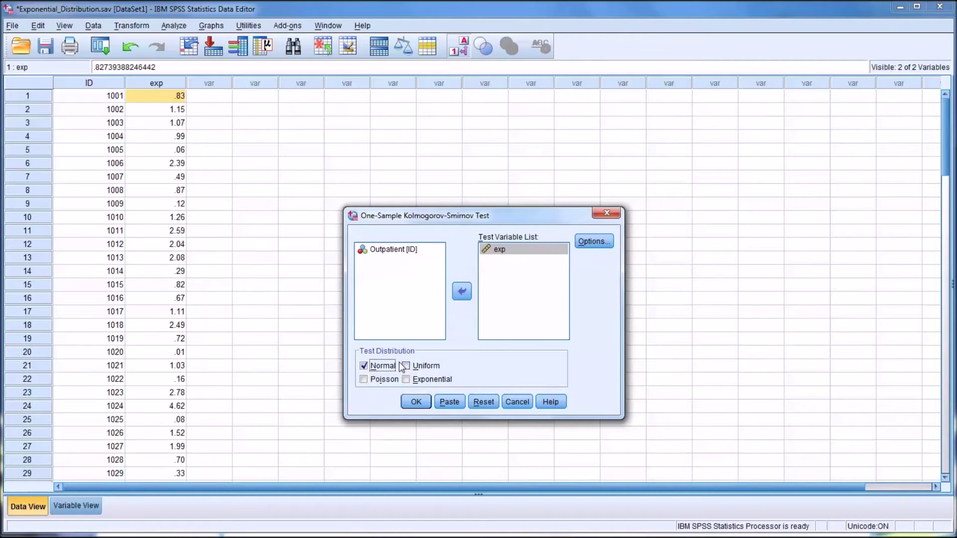
{"action": "left_click", "coordinate": [364, 366]}
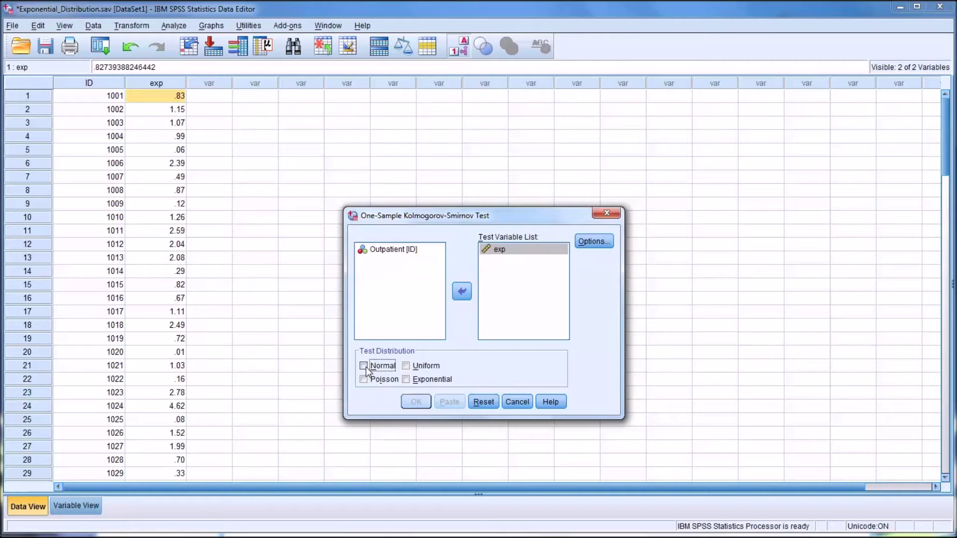
{"action": "left_click", "coordinate": [406, 380]}
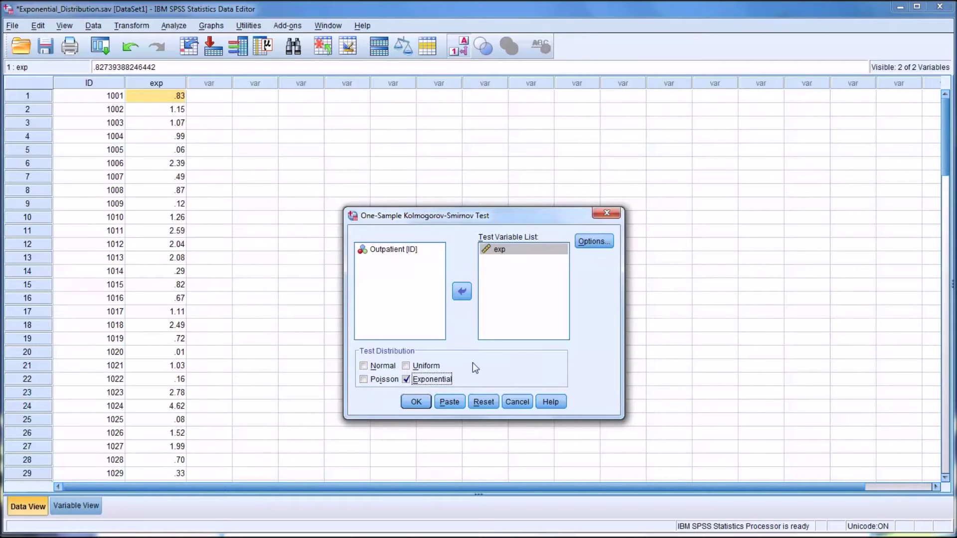
- Include descriptive statistics in the options and run the K-S test
{"action": "left_click", "coordinate": [596, 243]}
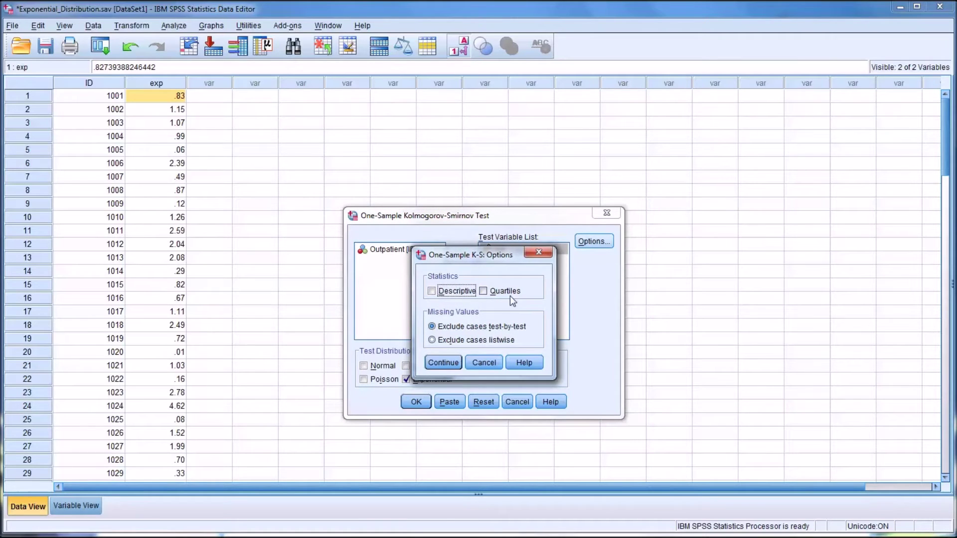
{"action": "left_click", "coordinate": [432, 292]}
{"action": "left_click", "coordinate": [443, 362]}
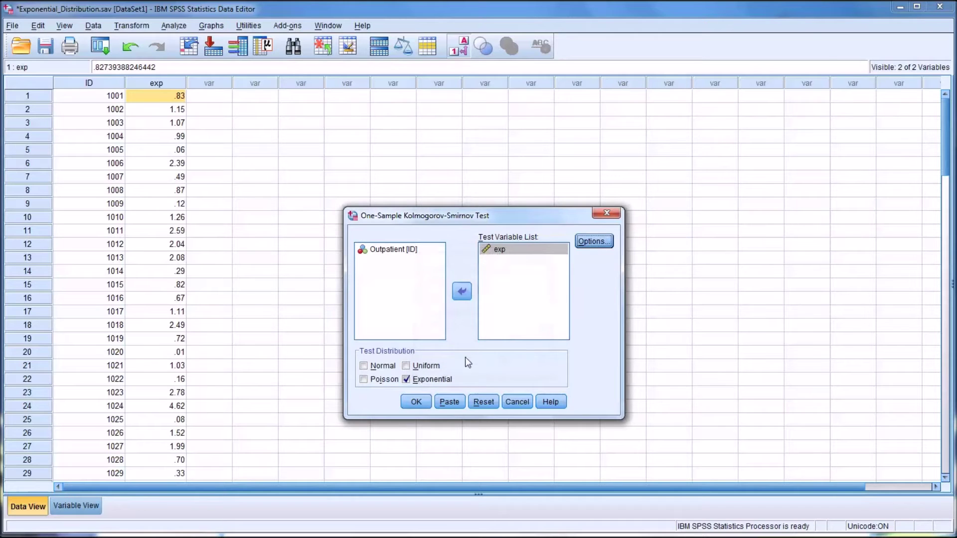
{"action": "left_click", "coordinate": [415, 402]}
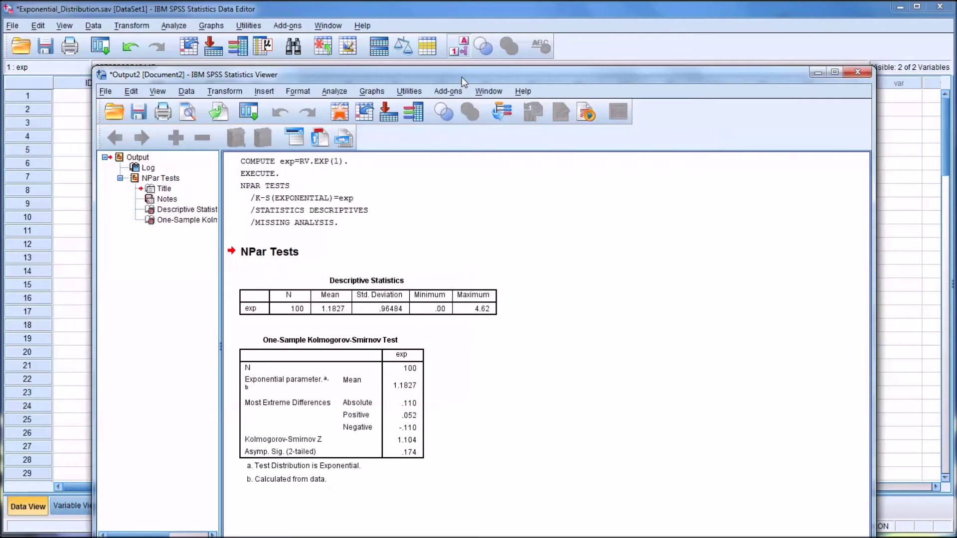
{"action": "left_click_drag", "start_coordinate": [462, 78], "coordinate": [459, 34]}
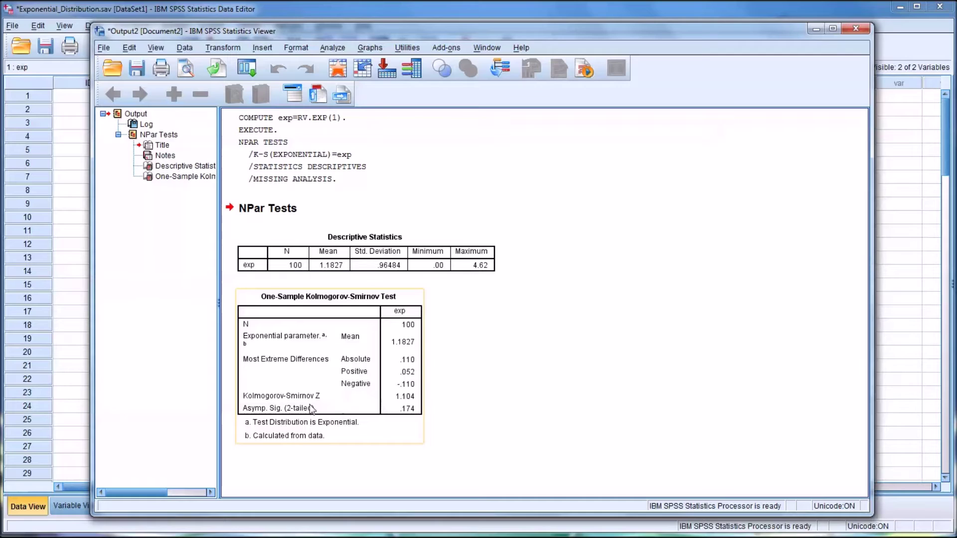
{"action": "double_click", "coordinate": [278, 423]}
{"action": "left_click", "coordinate": [411, 399]}
{"action": "left_click", "coordinate": [444, 421]}
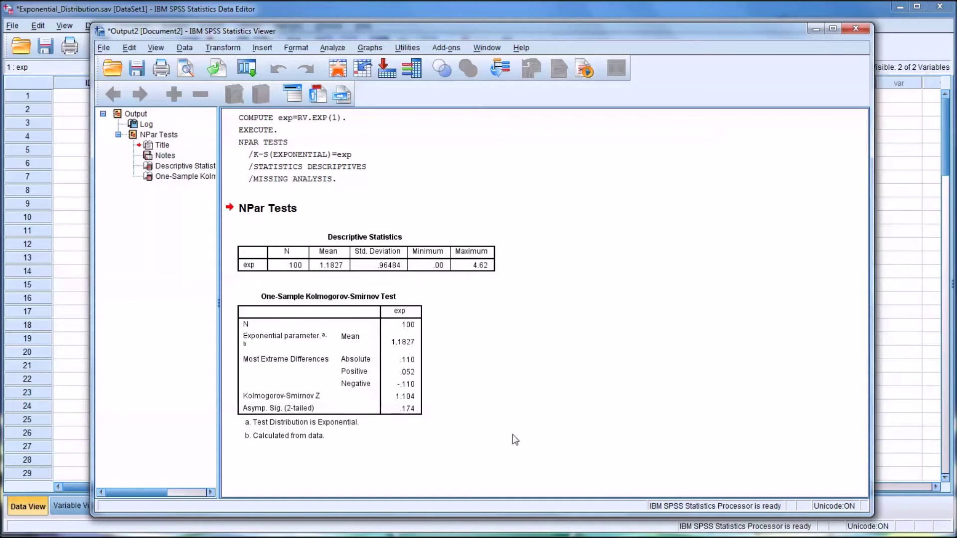
{"action": "left_click", "coordinate": [368, 48]}
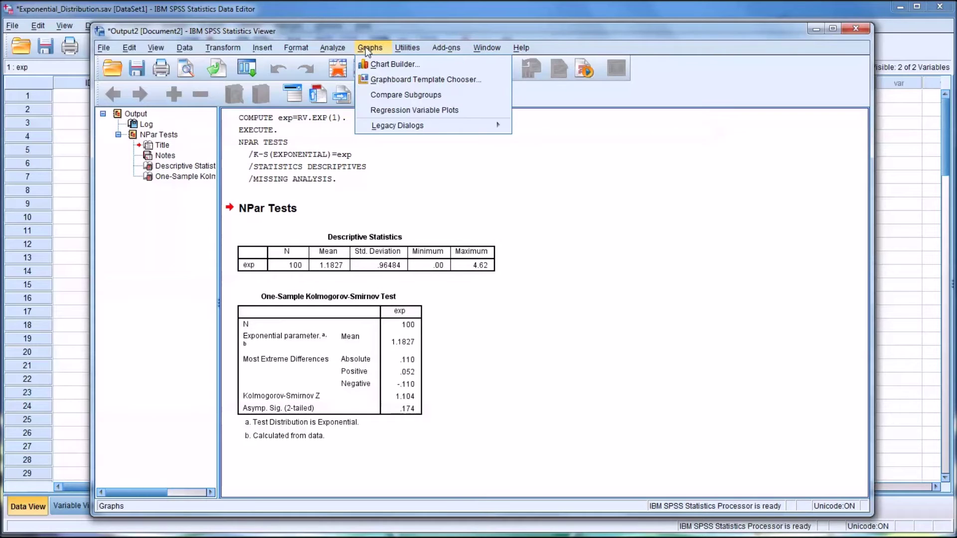
- Build a simple histogram with exp on the X axis in Chart Builder
{"action": "left_click", "coordinate": [389, 64]}
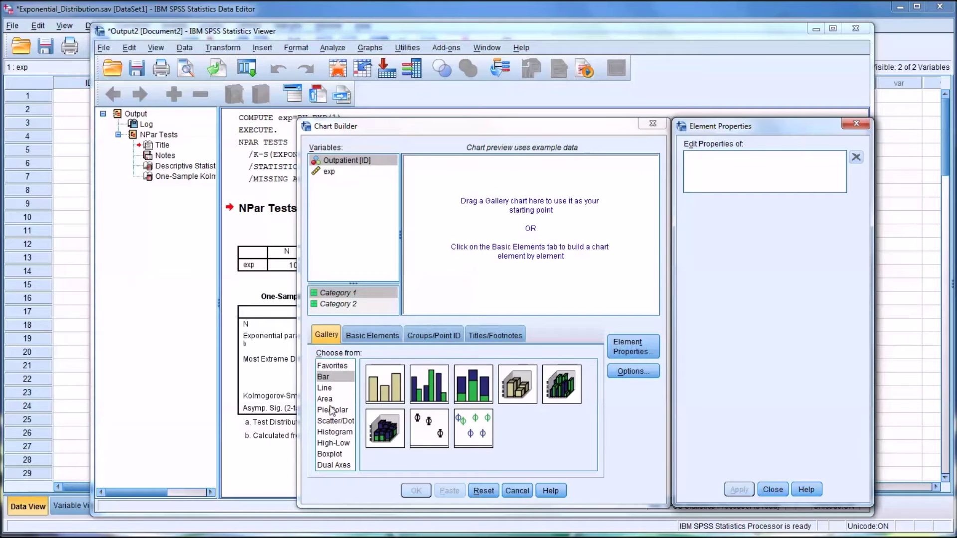
{"action": "left_click", "coordinate": [332, 432]}
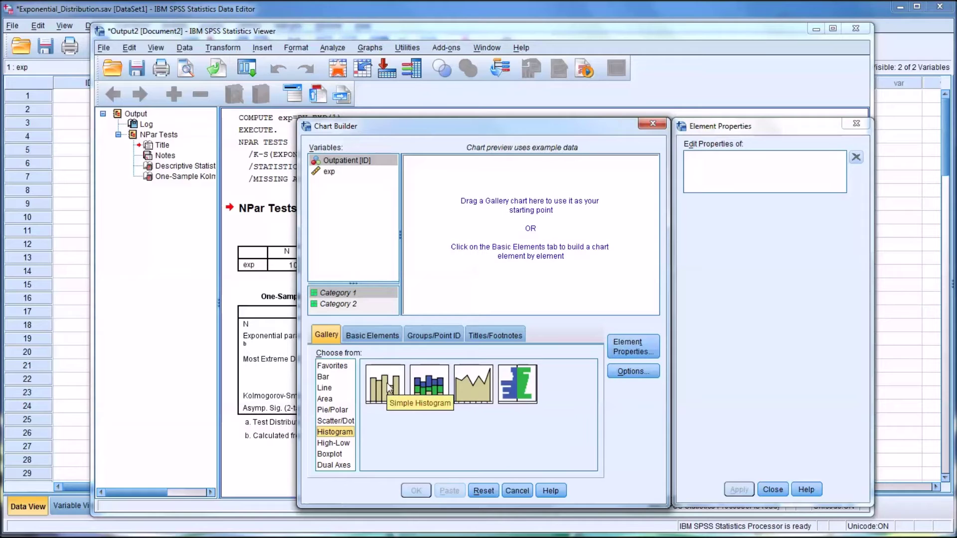
{"action": "left_click_drag", "start_coordinate": [389, 388], "coordinate": [494, 237]}
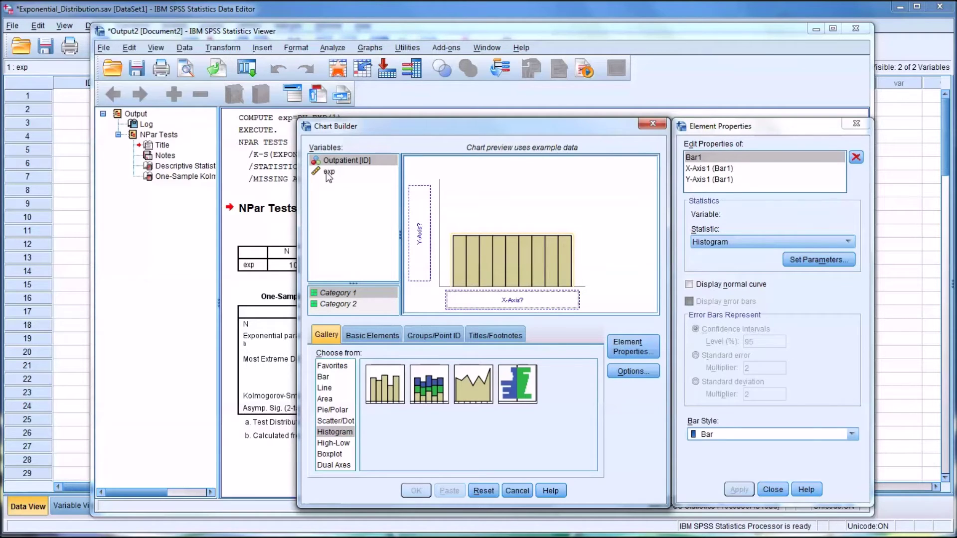
{"action": "left_click_drag", "start_coordinate": [327, 172], "coordinate": [482, 305]}
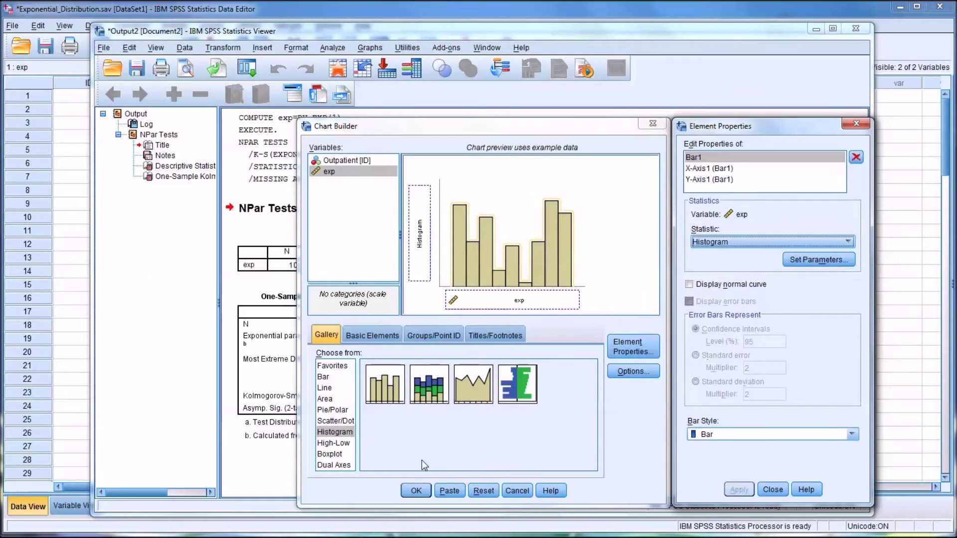
{"action": "left_click", "coordinate": [415, 491]}
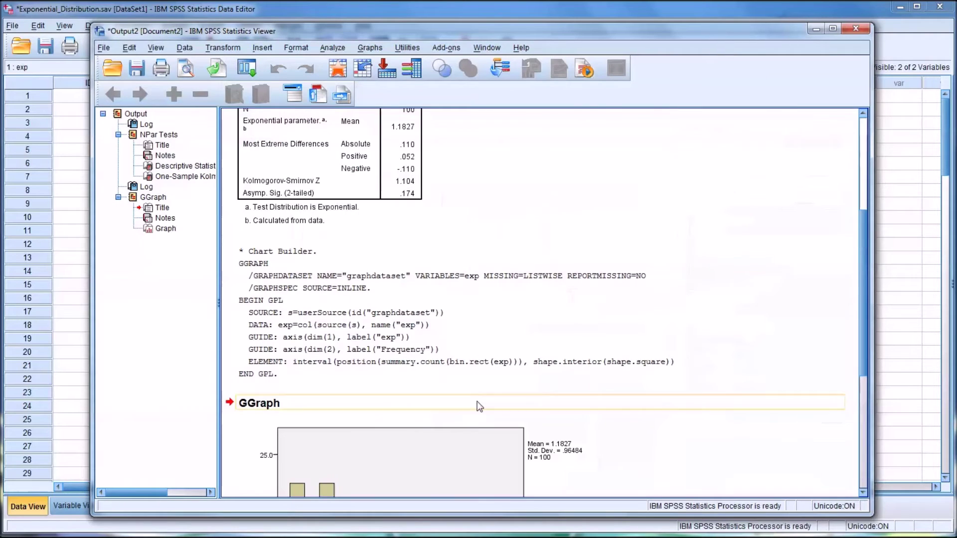
{"action": "scroll", "coordinate": [528, 327], "scroll_direction": "down", "scroll_amount": 1}
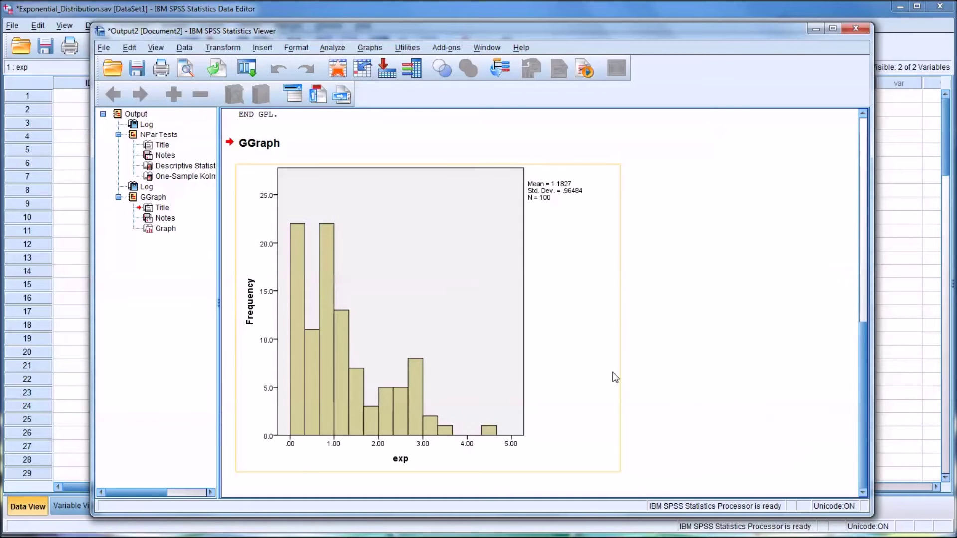
- Compute exp1 as RV.EXP(.1) by renaming the target and changing the scale parameter
{"action": "left_click", "coordinate": [223, 48]}
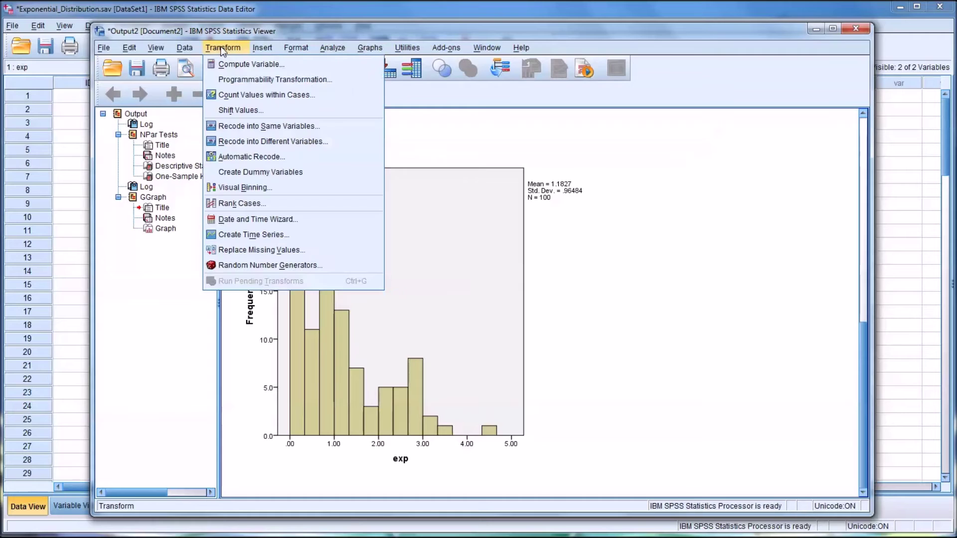
{"action": "left_click", "coordinate": [237, 65]}
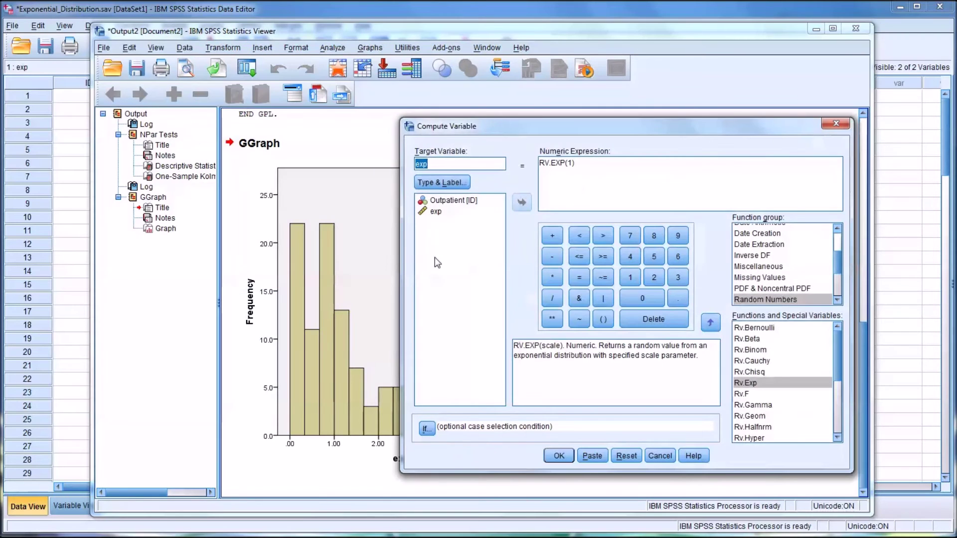
{"action": "left_click", "coordinate": [434, 166]}
{"action": "type", "text": "1"}
{"action": "double_click", "coordinate": [572, 163]}
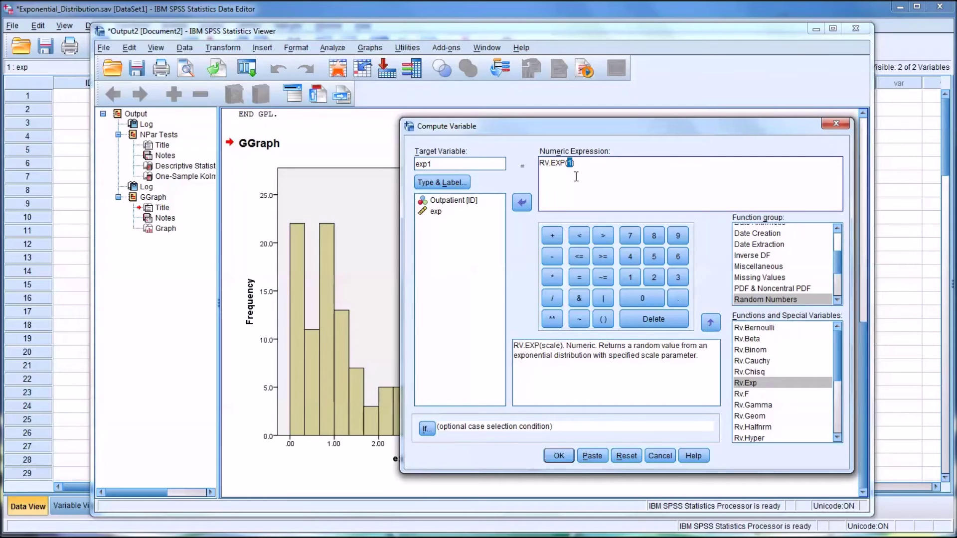
{"action": "type", "text": ".1"}
{"action": "left_click", "coordinate": [559, 455]}
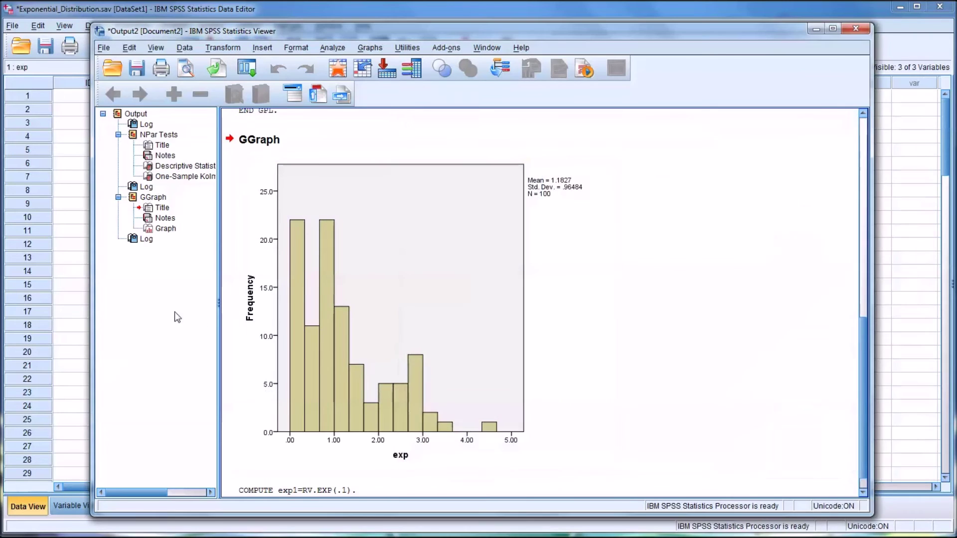
{"action": "left_click", "coordinate": [66, 368]}
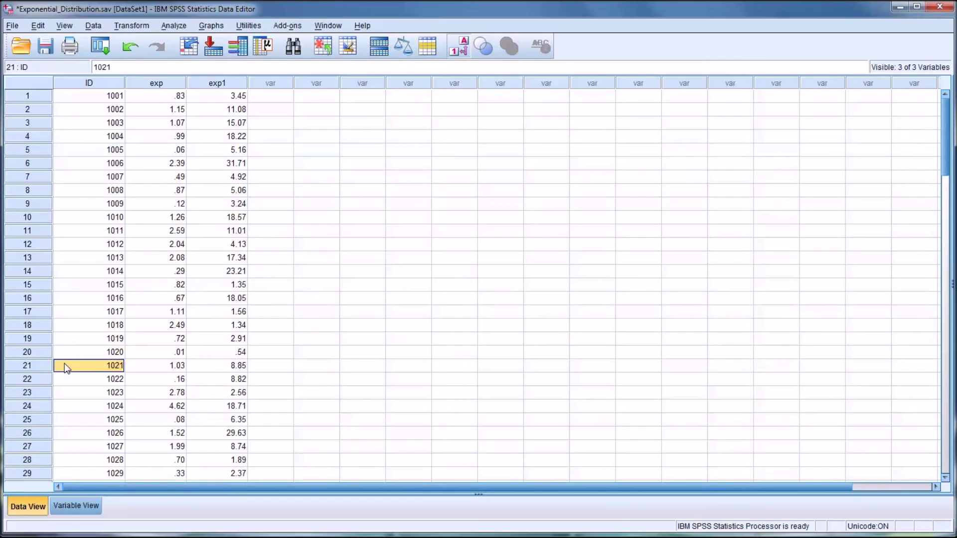
- Scroll through the exp1 column, whose values reach 40.01 and 38.73
{"action": "left_click", "coordinate": [254, 153]}
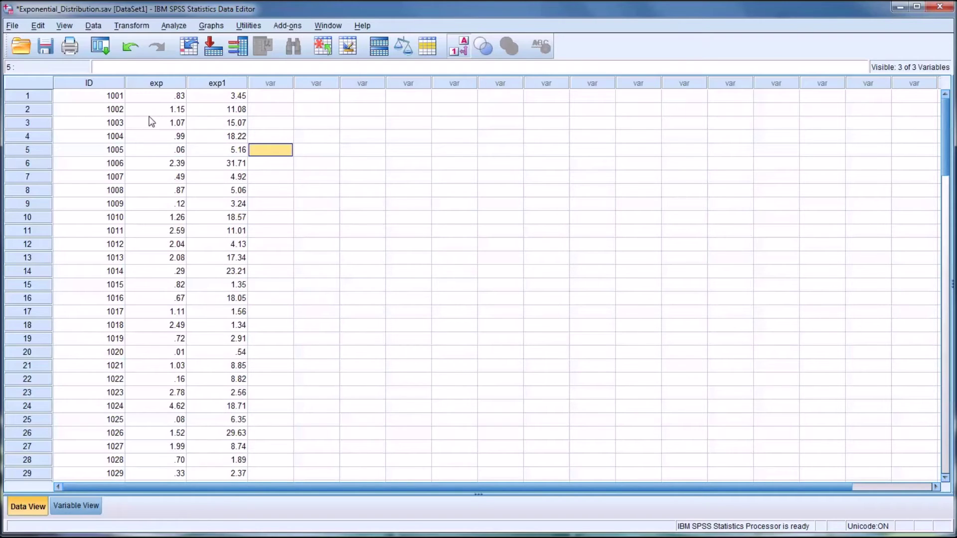
{"action": "scroll", "coordinate": [235, 120], "scroll_direction": "down", "scroll_amount": 4}
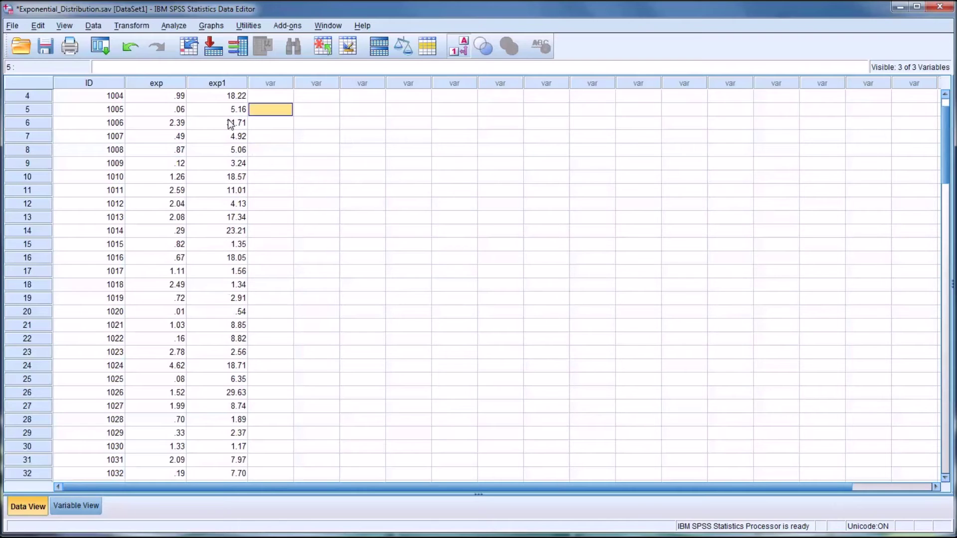
{"action": "scroll", "coordinate": [231, 144], "scroll_direction": "down", "scroll_amount": 1}
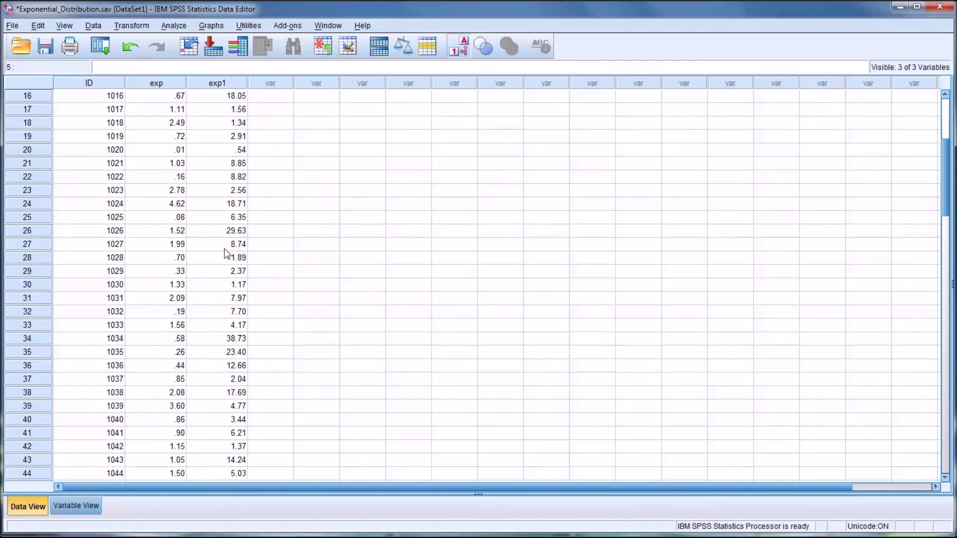
{"action": "scroll", "coordinate": [226, 255], "scroll_direction": "down", "scroll_amount": 2}
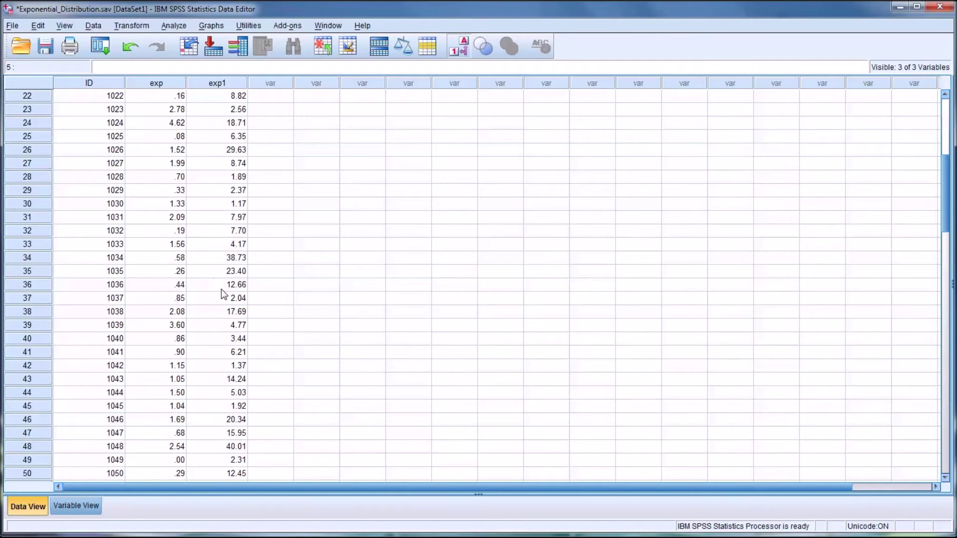
{"action": "scroll", "coordinate": [223, 295], "scroll_direction": "down", "scroll_amount": 4}
{"action": "scroll", "coordinate": [222, 295], "scroll_direction": "down", "scroll_amount": 4}
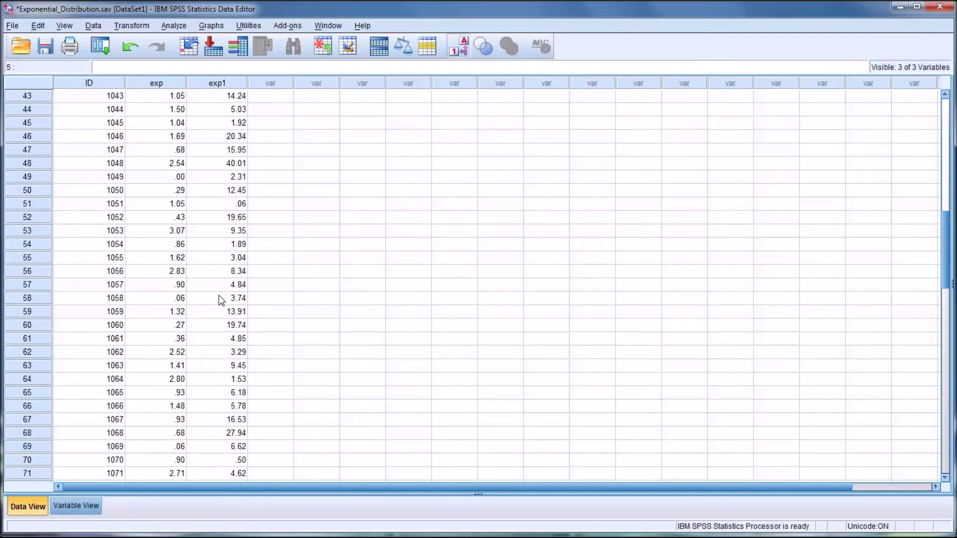
{"action": "scroll", "coordinate": [219, 295], "scroll_direction": "up", "scroll_amount": 4}
{"action": "scroll", "coordinate": [216, 290], "scroll_direction": "up", "scroll_amount": 11}
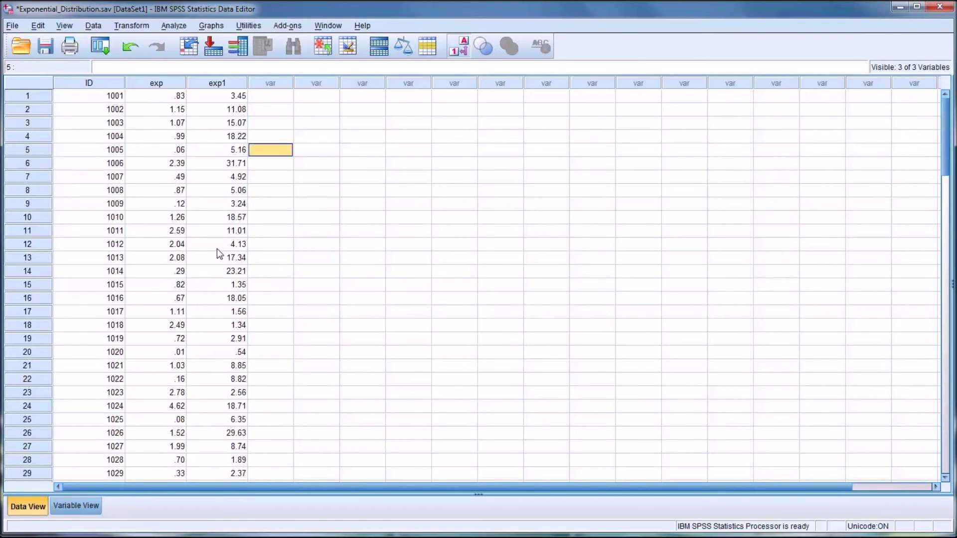
{"action": "left_click", "coordinate": [169, 25]}
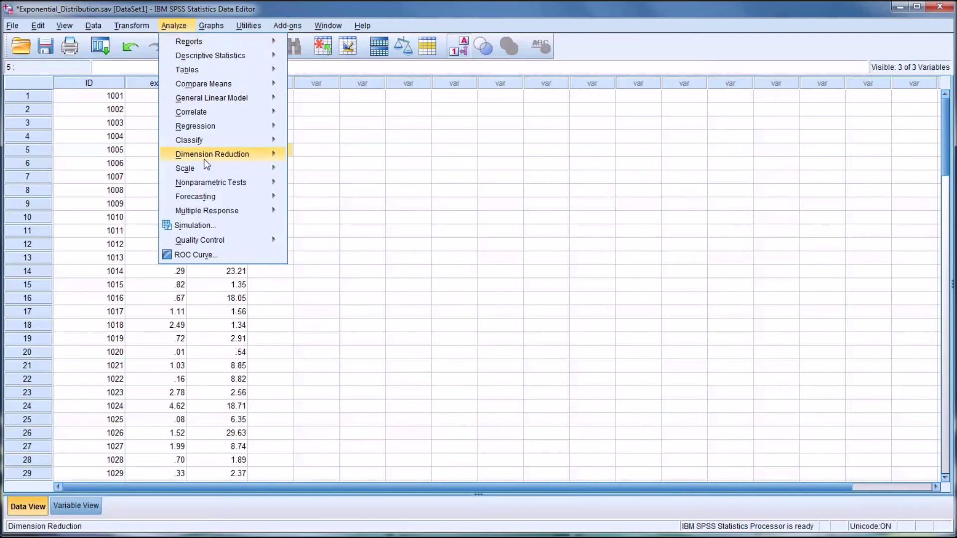
- Add exp1 to the one-sample K-S exponential test alongside exp and run it
{"action": "mouse_move", "coordinate": [225, 182]}
{"action": "mouse_move", "coordinate": [329, 231]}
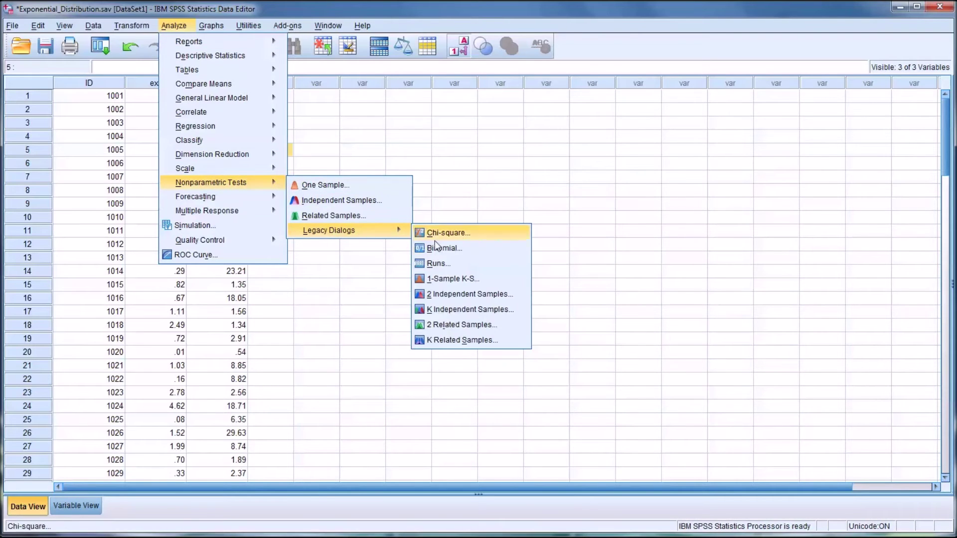
{"action": "left_click", "coordinate": [456, 276]}
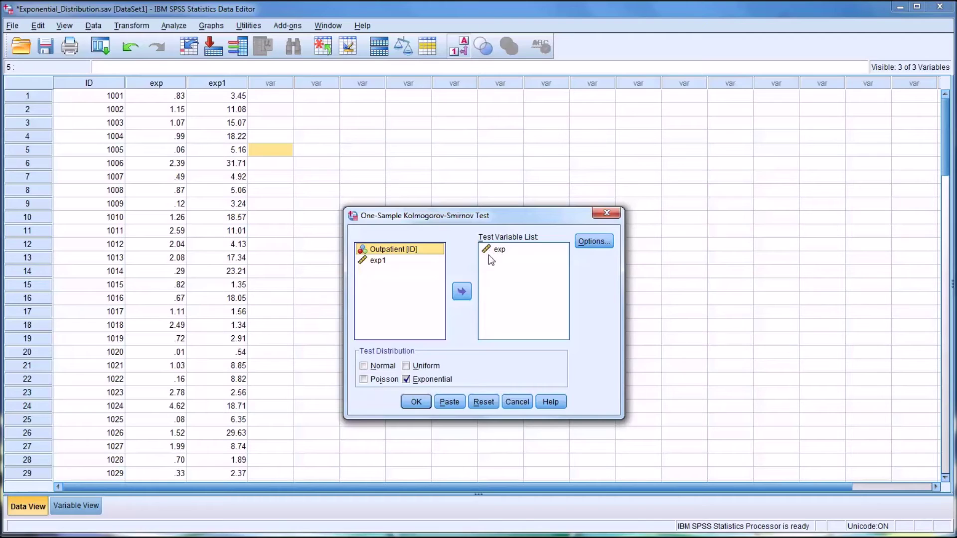
{"action": "left_click", "coordinate": [379, 261]}
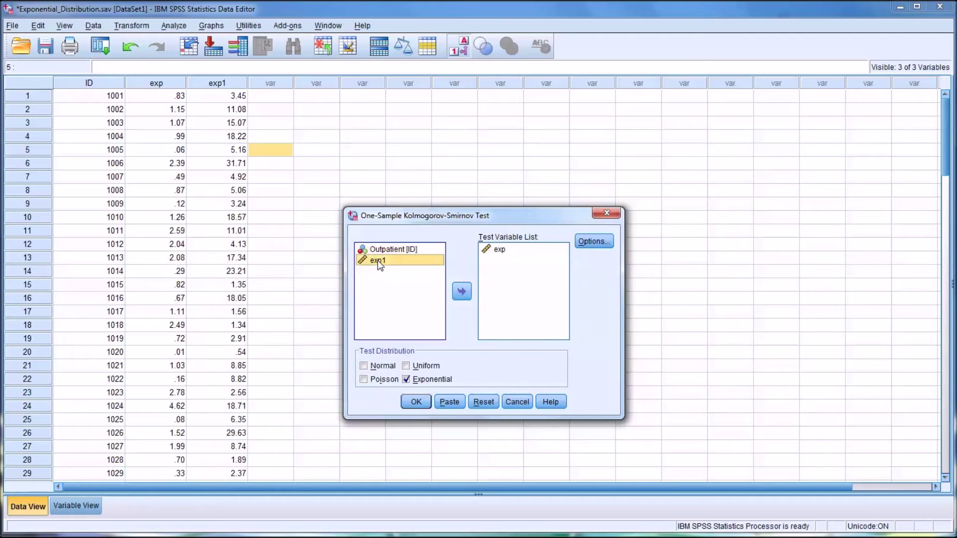
{"action": "left_click", "coordinate": [462, 292]}
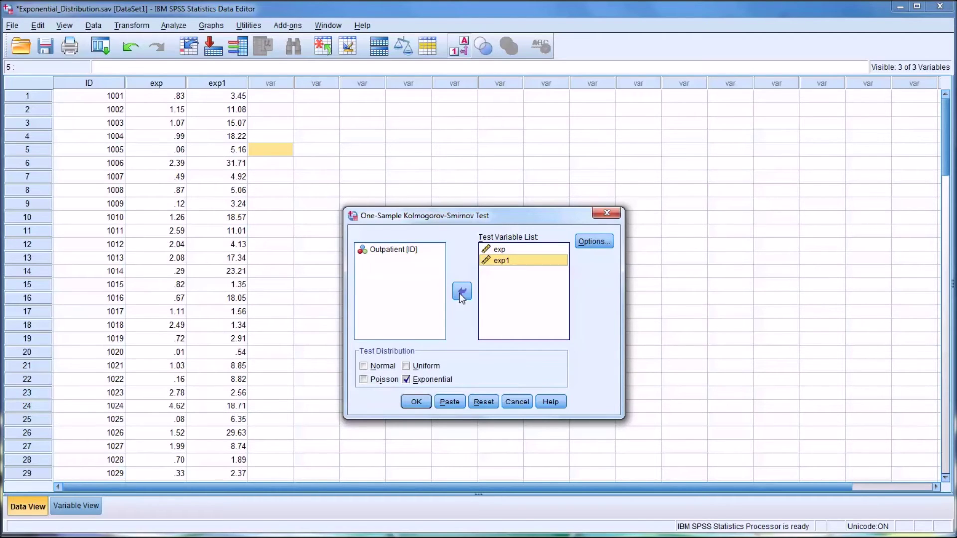
{"action": "left_click", "coordinate": [417, 403]}
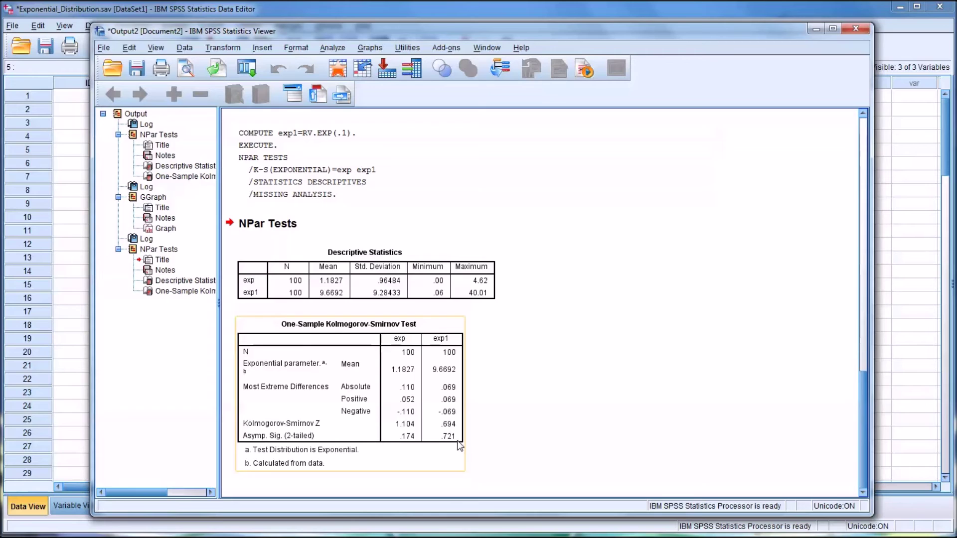
- Build a histogram with exp1 on the X axis in Chart Builder
{"action": "left_click", "coordinate": [370, 48]}
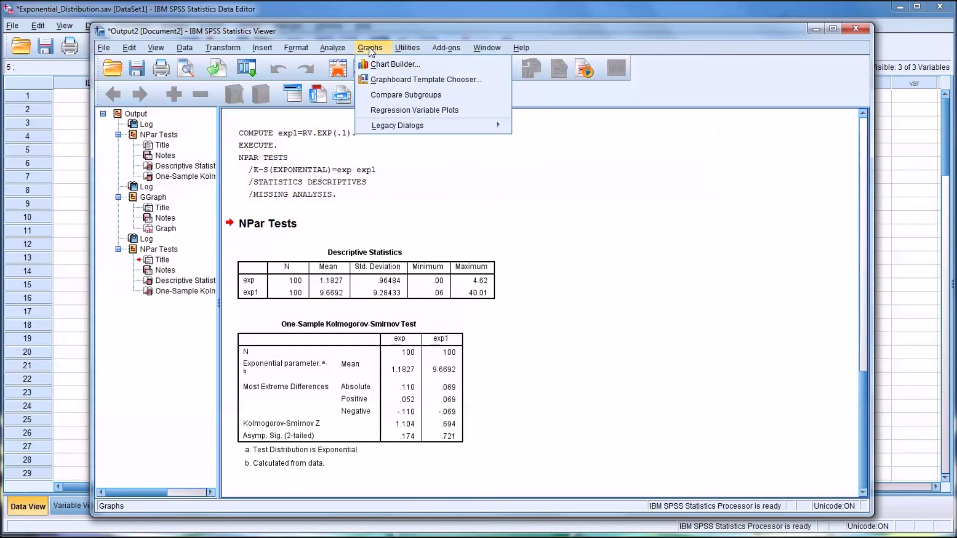
{"action": "left_click", "coordinate": [382, 63]}
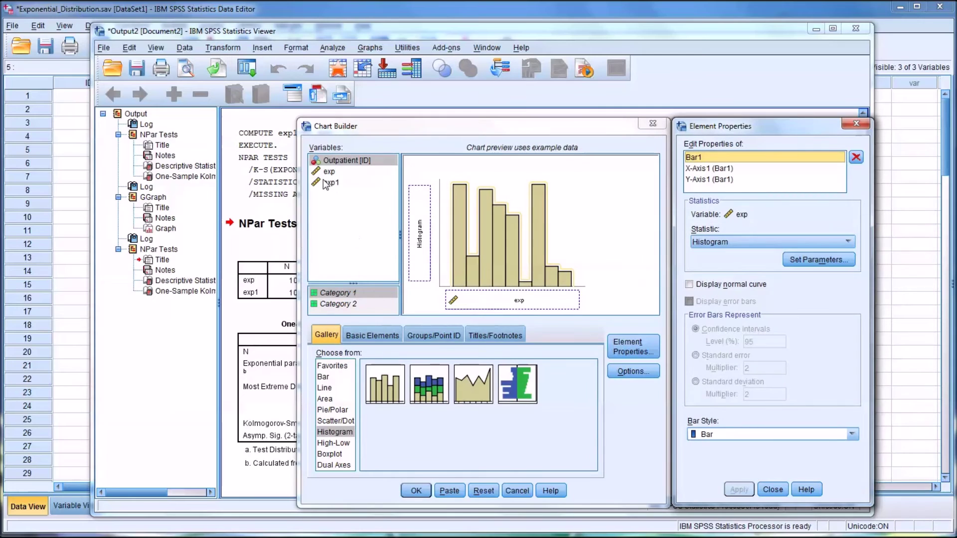
{"action": "left_click_drag", "start_coordinate": [326, 185], "coordinate": [481, 299]}
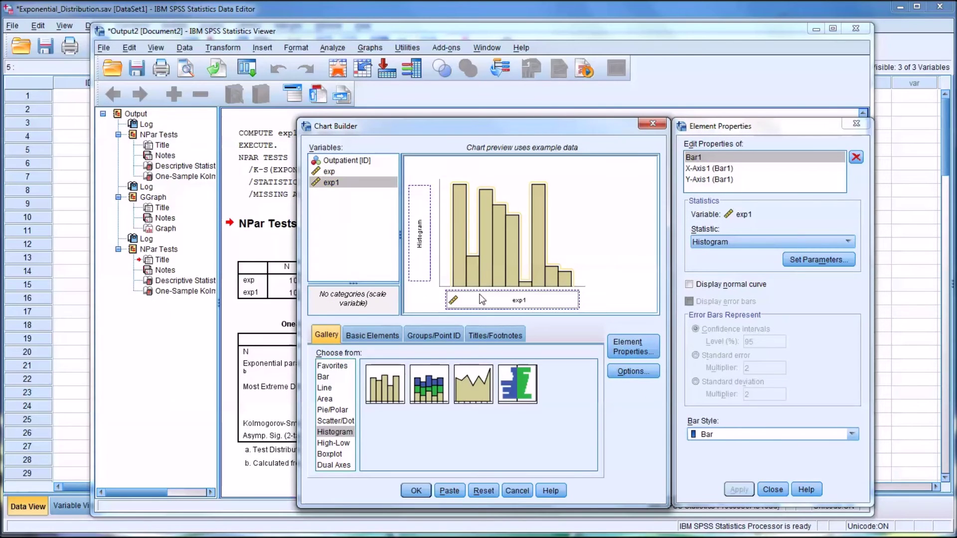
{"action": "left_click", "coordinate": [417, 489]}
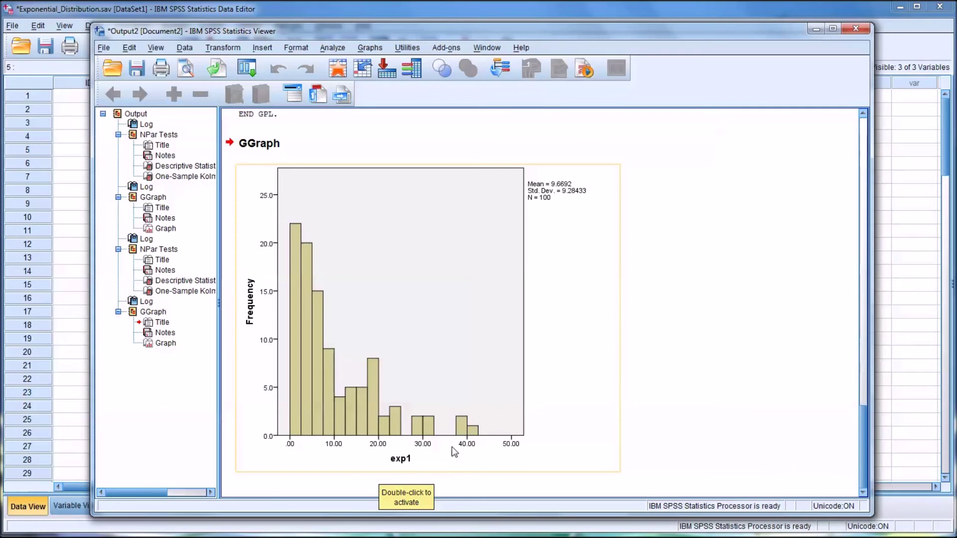
- Deselect the new histogram, scroll up the output, and return to the data editor
{"action": "left_click", "coordinate": [481, 474]}
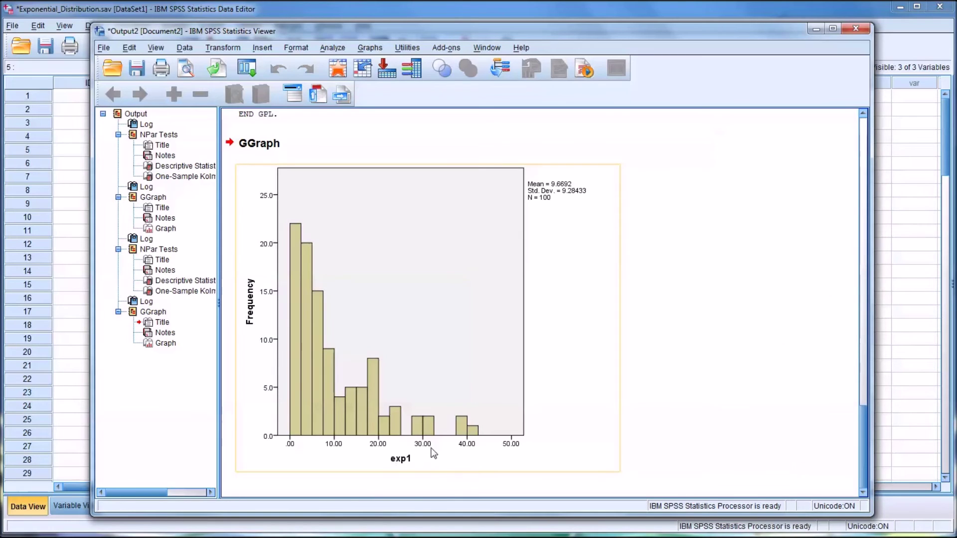
{"action": "scroll", "coordinate": [403, 440], "scroll_direction": "up", "scroll_amount": 10}
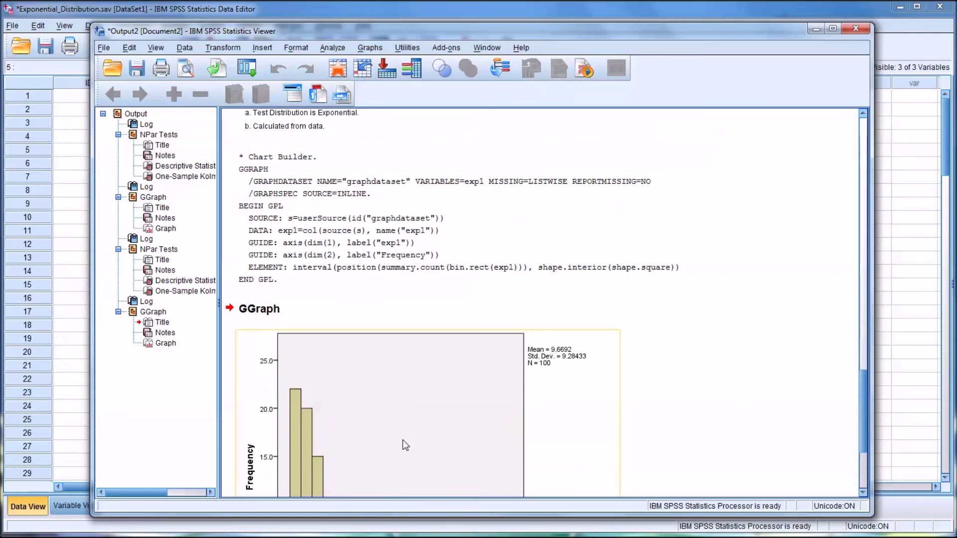
{"action": "scroll", "coordinate": [405, 445], "scroll_direction": "up", "scroll_amount": 10}
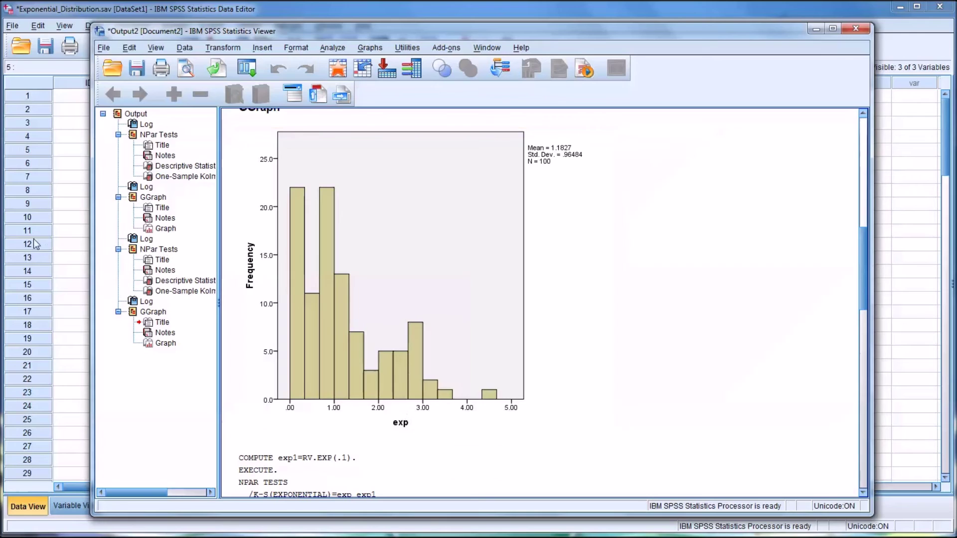
{"action": "left_click", "coordinate": [73, 262]}
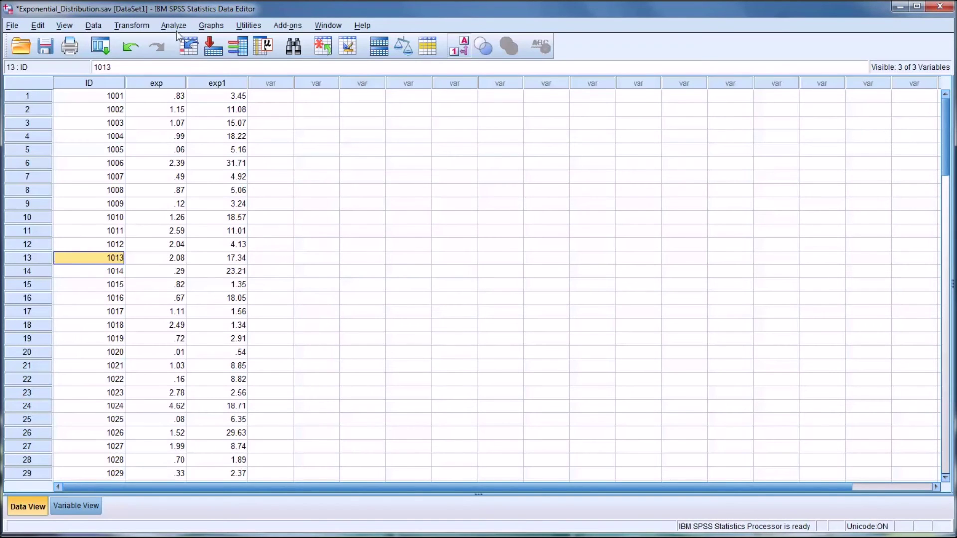
- Compute exp2 as RV.EXP(10) in the Compute Variable dialog
{"action": "left_click", "coordinate": [125, 28]}
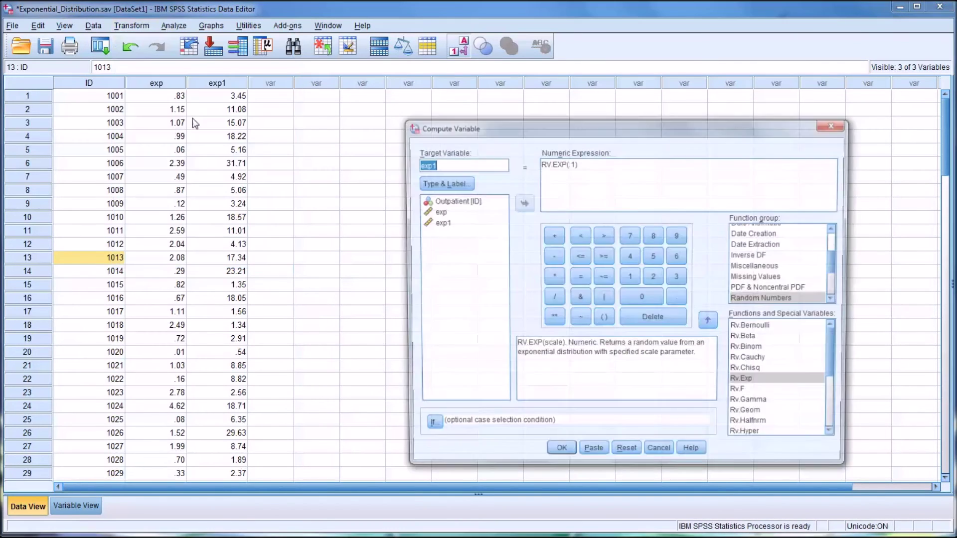
{"action": "double_click", "coordinate": [573, 163]}
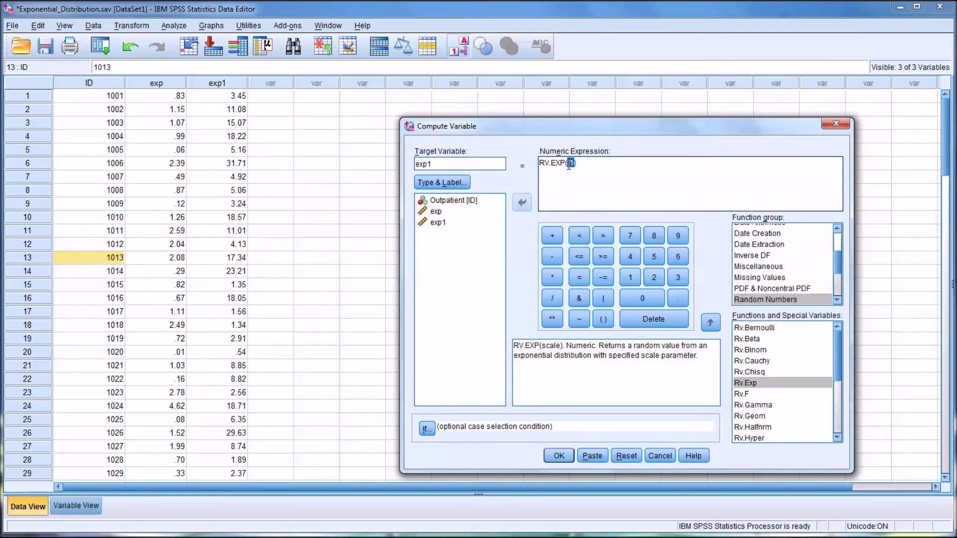
{"action": "type", "text": "10"}
{"action": "left_click", "coordinate": [439, 164]}
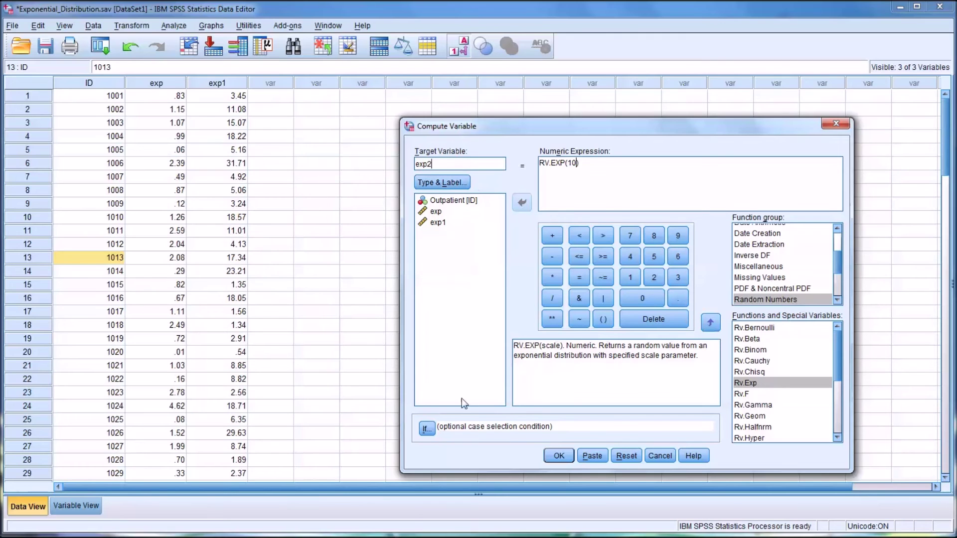
{"action": "left_click", "coordinate": [558, 456]}
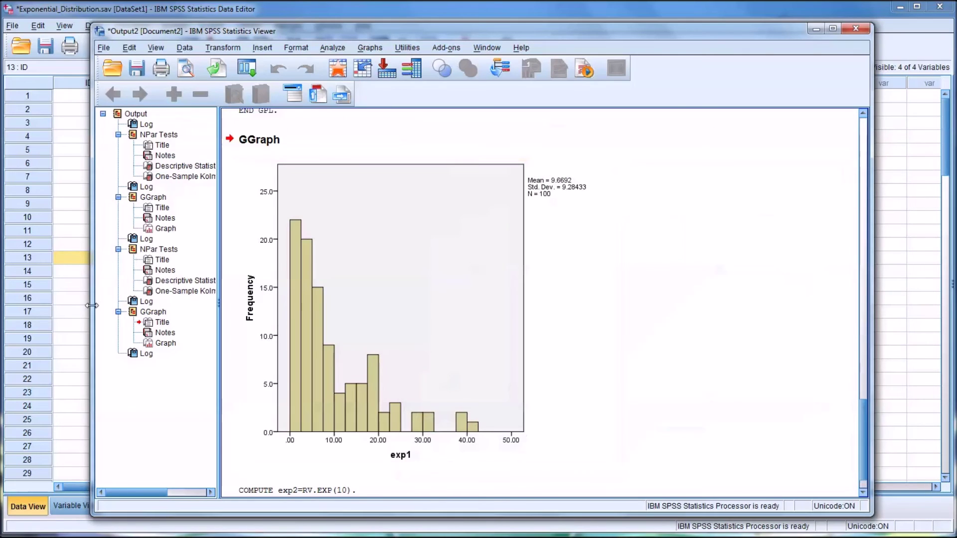
- Scroll through the new exp2 column, showing small values like .05, .33 and .40
{"action": "left_click", "coordinate": [70, 318]}
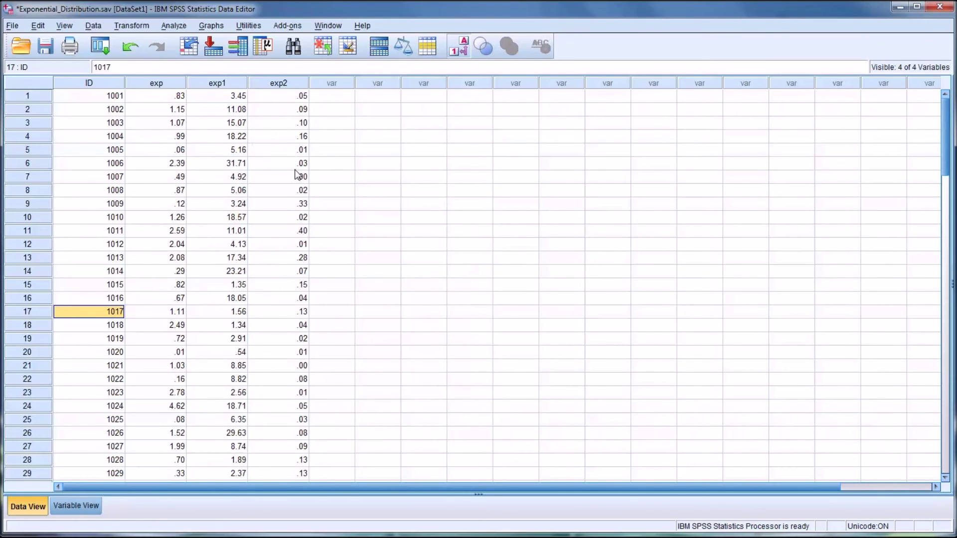
{"action": "scroll", "coordinate": [295, 175], "scroll_direction": "down", "scroll_amount": 3}
{"action": "scroll", "coordinate": [295, 174], "scroll_direction": "down", "scroll_amount": 1}
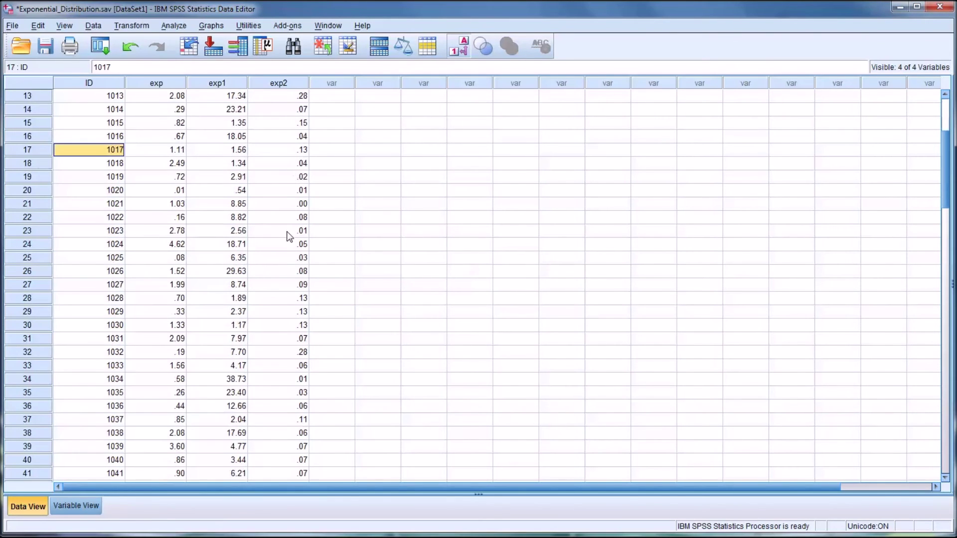
{"action": "scroll", "coordinate": [280, 239], "scroll_direction": "down", "scroll_amount": 3}
{"action": "scroll", "coordinate": [280, 238], "scroll_direction": "up", "scroll_amount": 7}
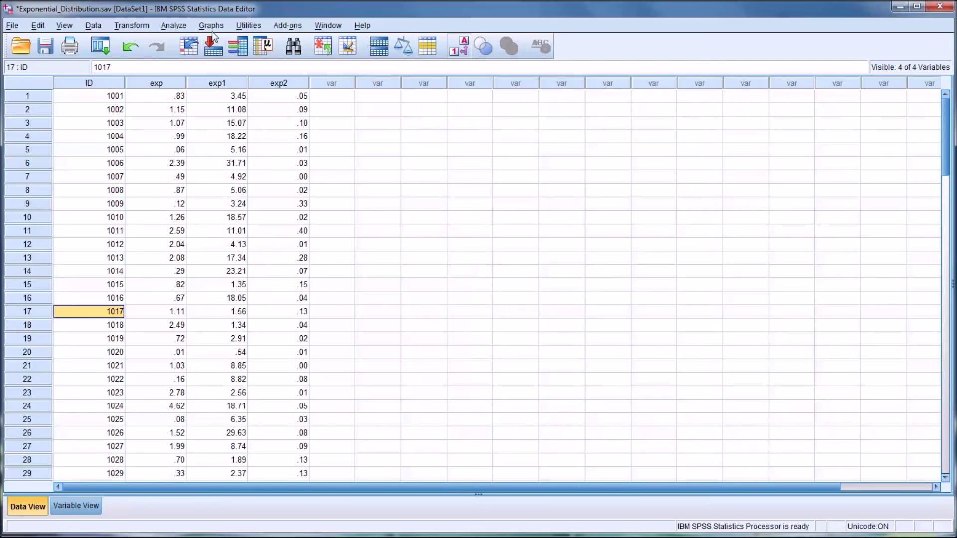
{"action": "left_click", "coordinate": [177, 27]}
- Add exp2 to the one-sample K-S exponential test and run it on all three variables
{"action": "mouse_move", "coordinate": [233, 183]}
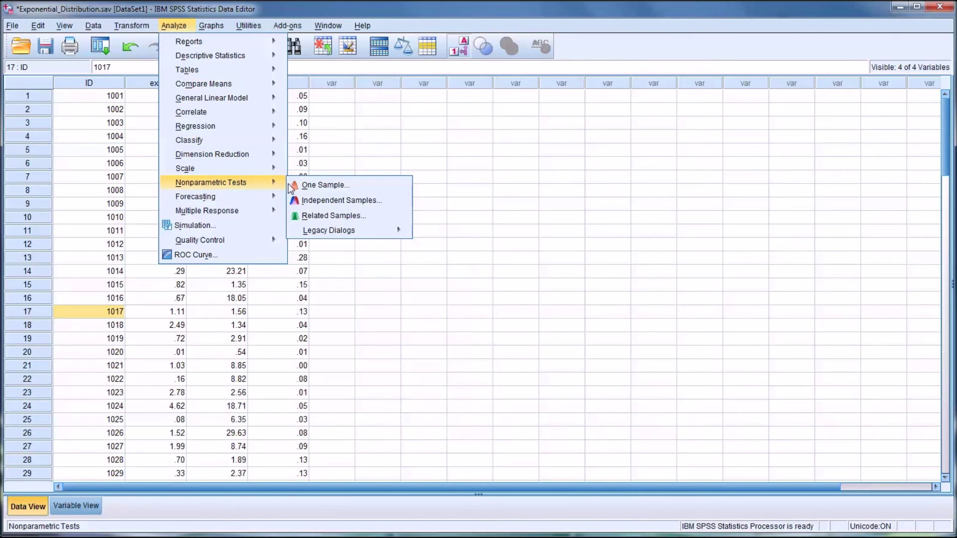
{"action": "mouse_move", "coordinate": [391, 239]}
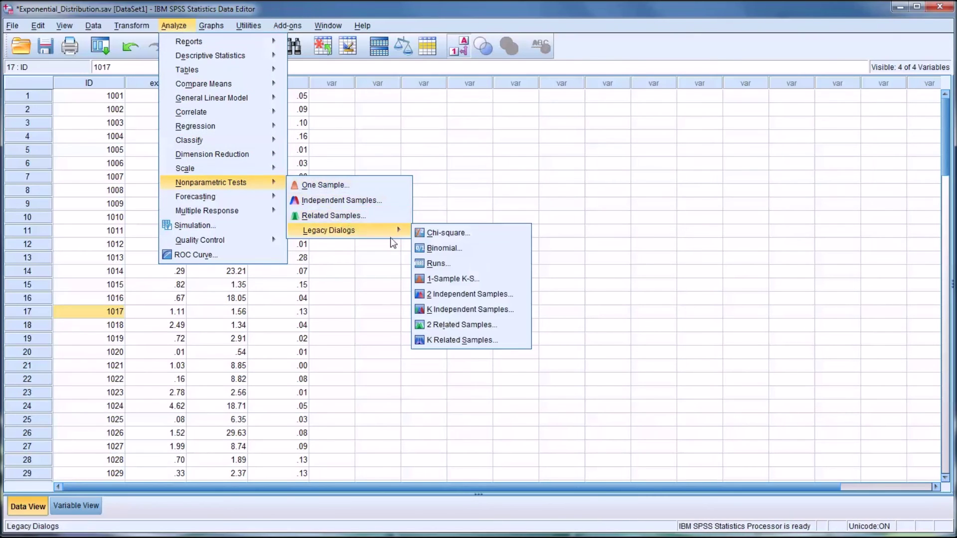
{"action": "left_click", "coordinate": [450, 277]}
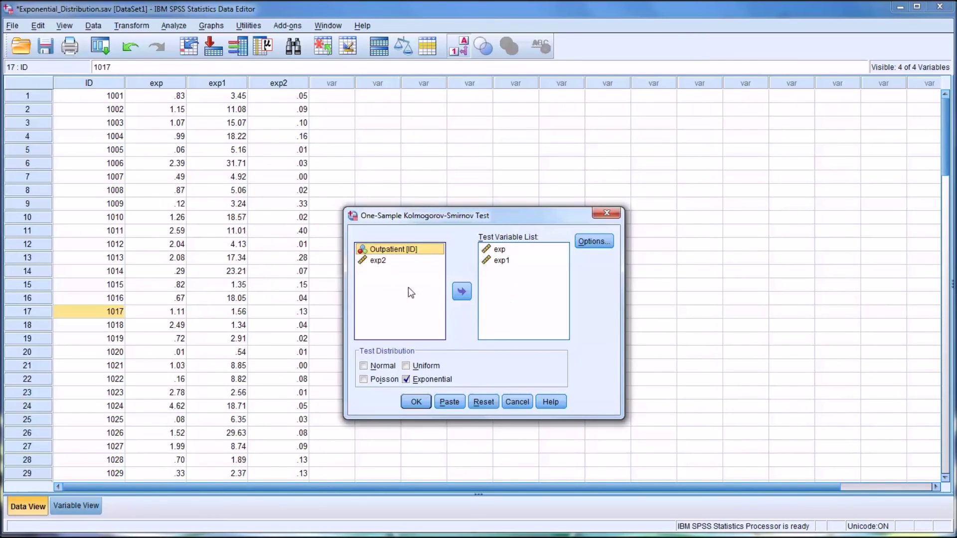
{"action": "left_click", "coordinate": [379, 261]}
{"action": "left_click", "coordinate": [462, 291]}
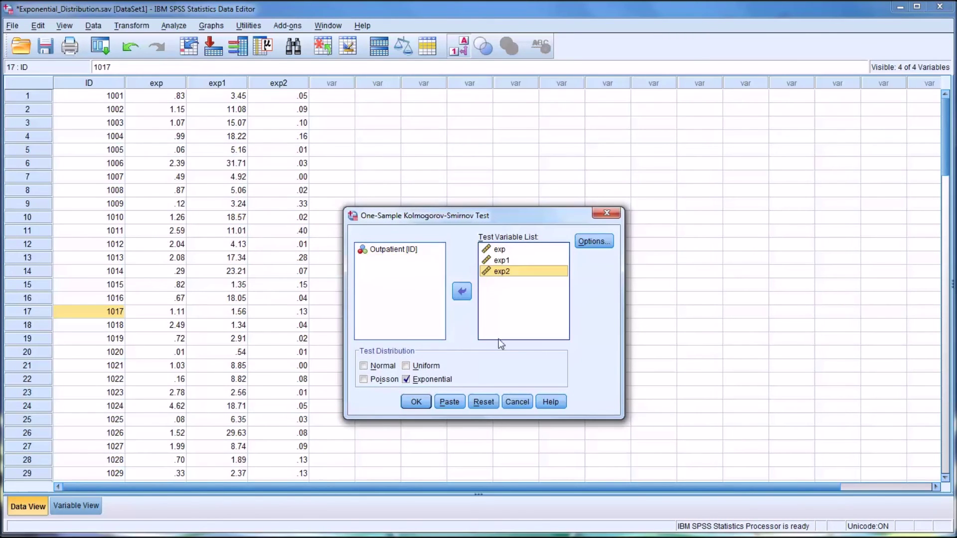
{"action": "left_click", "coordinate": [417, 402]}
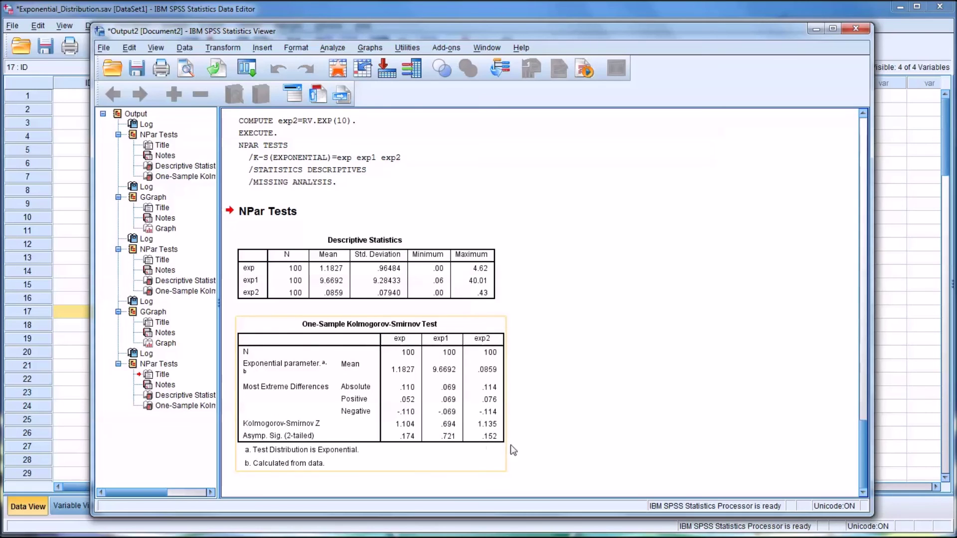
{"action": "left_click", "coordinate": [363, 48]}
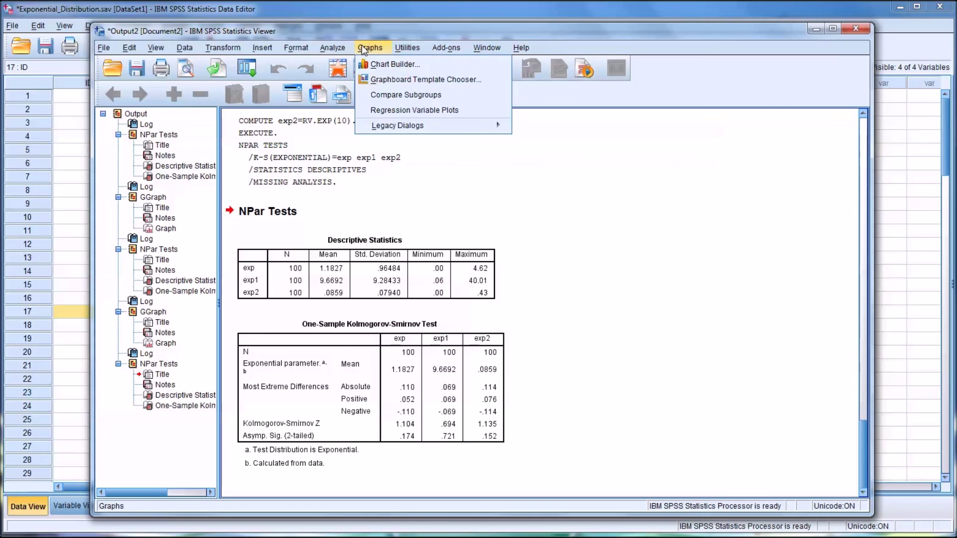
- Build a histogram of exp2 in Chart Builder, showing mean .0859, std. dev. .0794, N 100
{"action": "left_click", "coordinate": [384, 62]}
{"action": "left_click", "coordinate": [331, 183]}
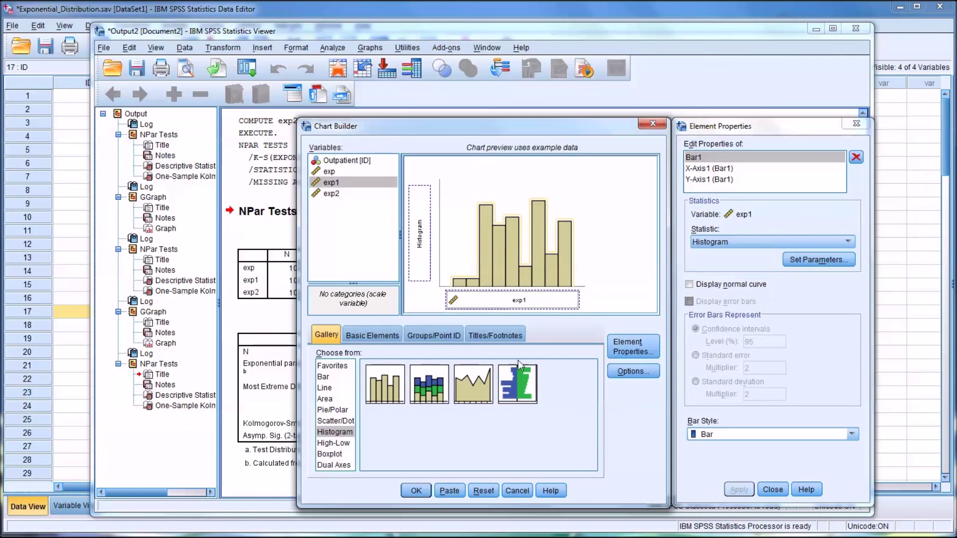
{"action": "left_click_drag", "start_coordinate": [331, 195], "coordinate": [504, 301]}
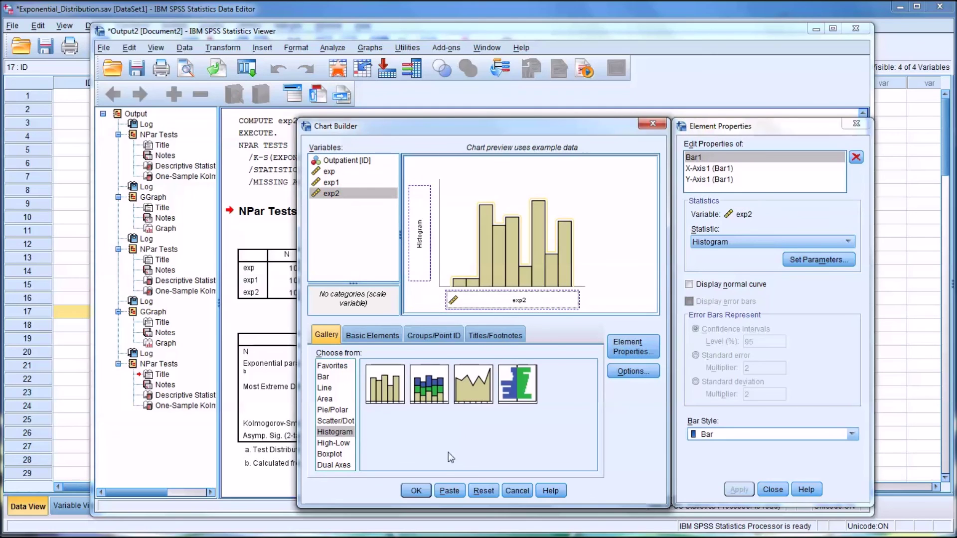
{"action": "left_click", "coordinate": [421, 489]}
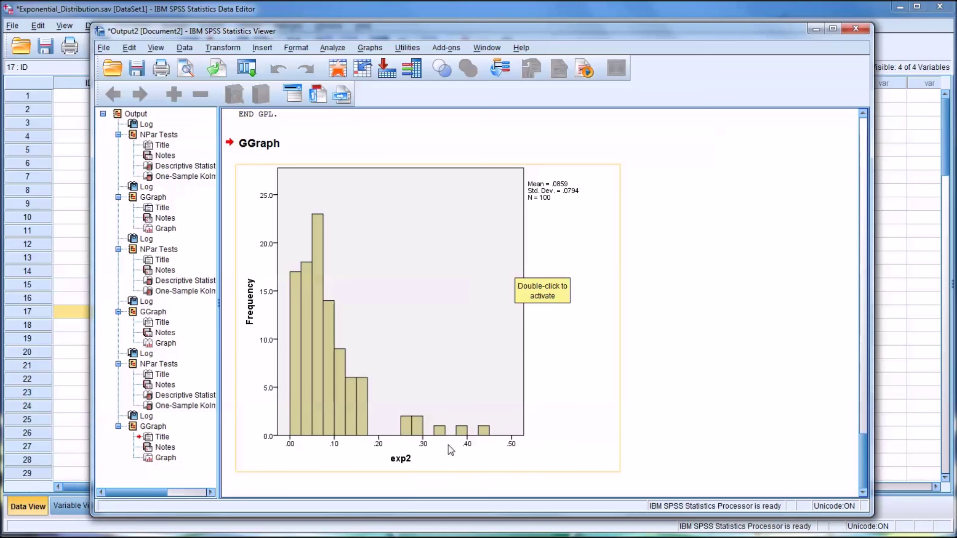
{"action": "scroll", "coordinate": [449, 440], "scroll_direction": "up", "scroll_amount": 15}
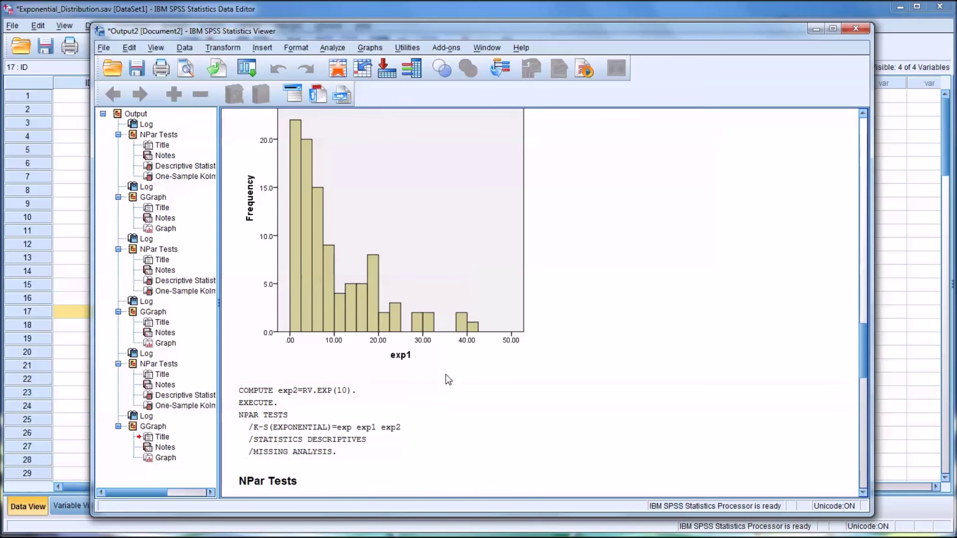
{"action": "scroll", "coordinate": [445, 375], "scroll_direction": "up", "scroll_amount": 12}
{"action": "scroll", "coordinate": [446, 375], "scroll_direction": "down", "scroll_amount": 20}
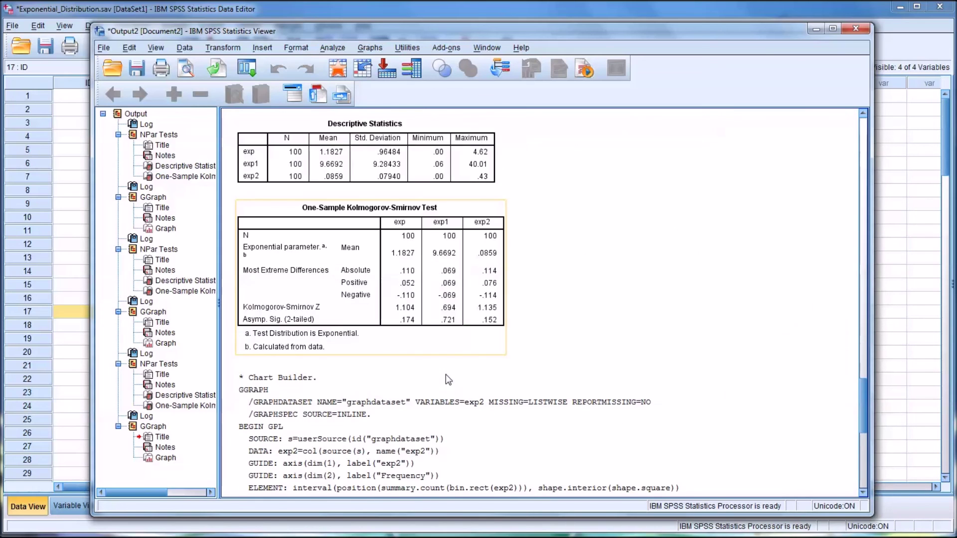
{"action": "scroll", "coordinate": [446, 375], "scroll_direction": "down", "scroll_amount": 10}
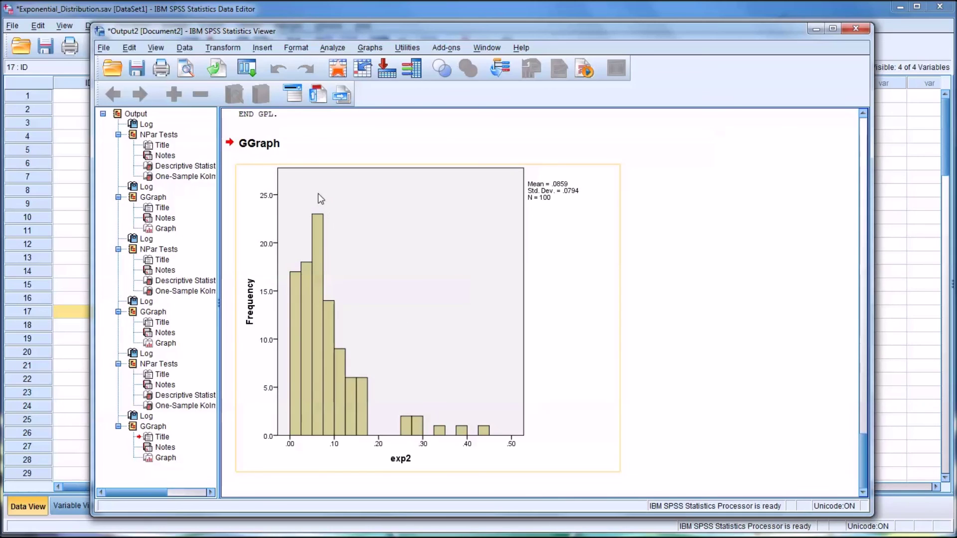